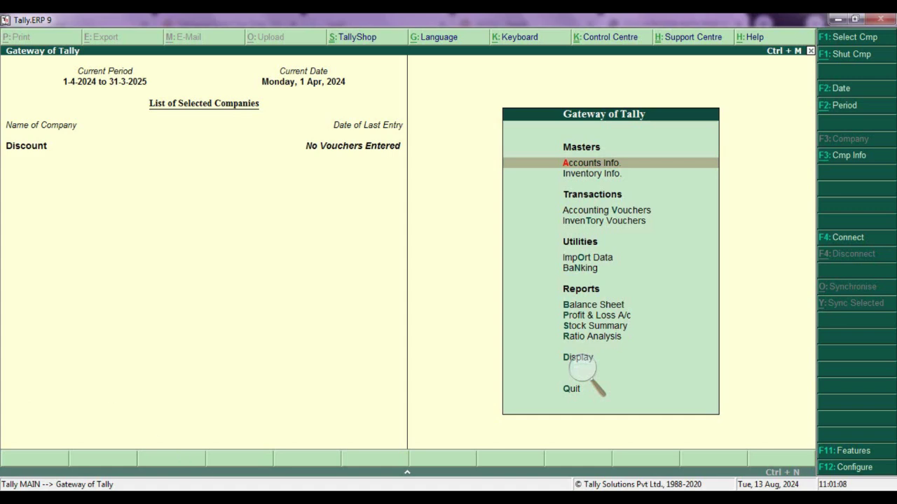
- Switch to the browser PDF and review the items, quantities, rates and discounts in the Asha Traders purchase list
key(alt+Tab)
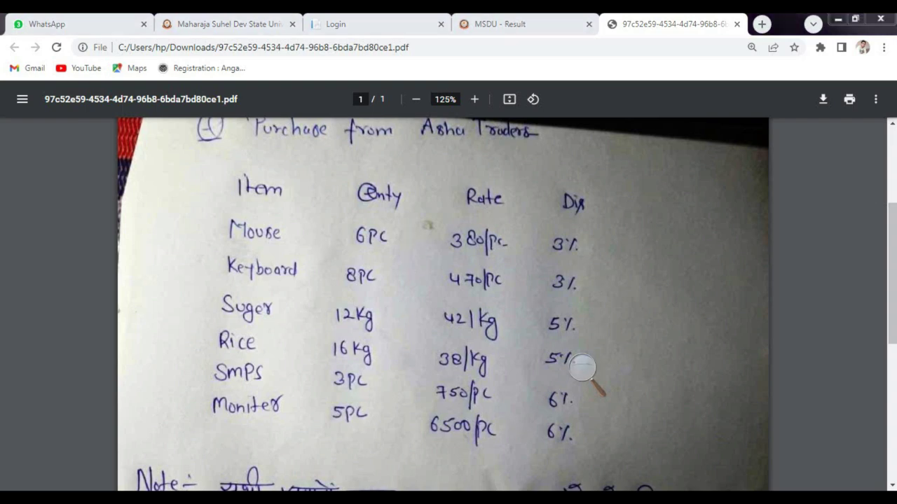
key(alt+Tab)
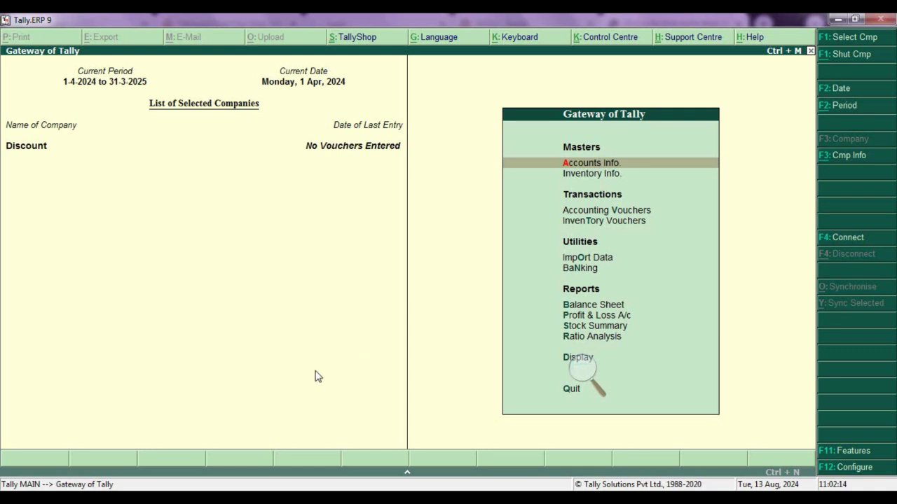
key(alt+Tab)
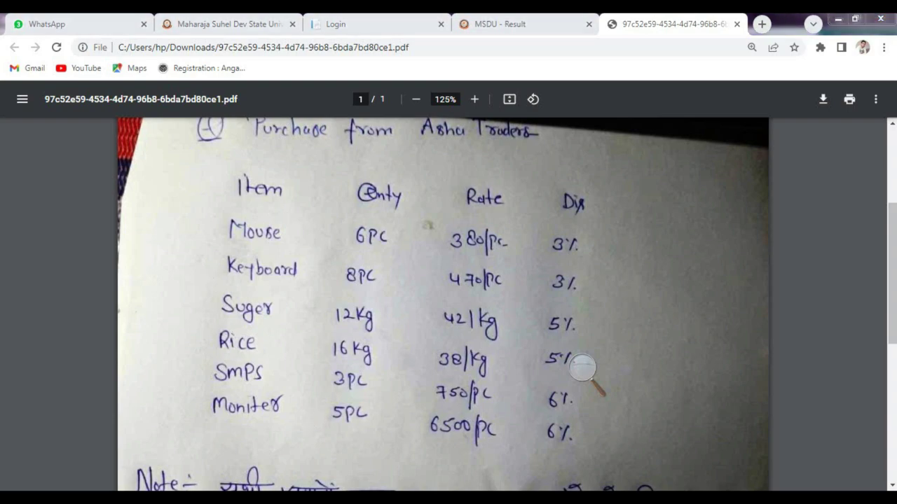
- Return to Tally.ERP 9 and create a stock group named Computer Part under Primary
key(alt+Tab)
key(Down)
key(Return)
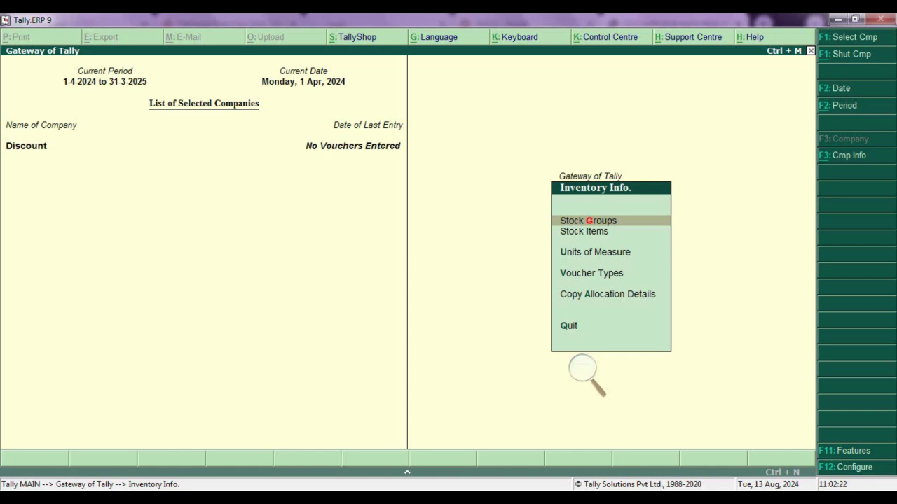
key(Return)
key(Return)
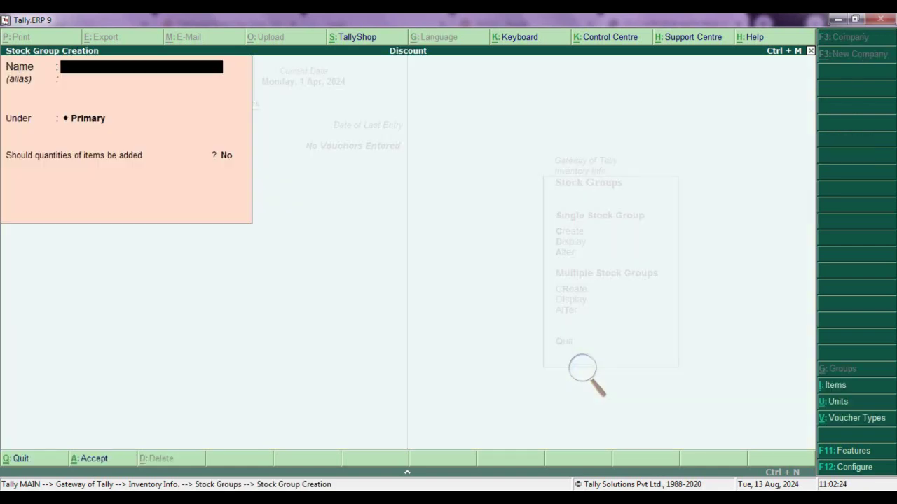
text(Computer Part)
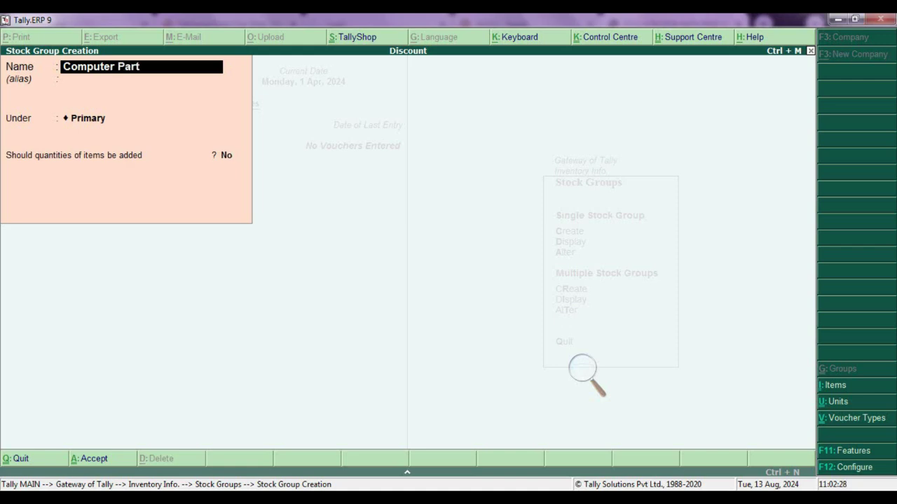
key(BackSpace)
key(BackSpace)
key(BackSpace)
key(BackSpace)
key(BackSpace)
key(BackSpace)
key(BackSpace)
key(BackSpace)
key(BackSpace)
key(BackSpace)
key(BackSpace)
key(BackSpace)
key(BackSpace)
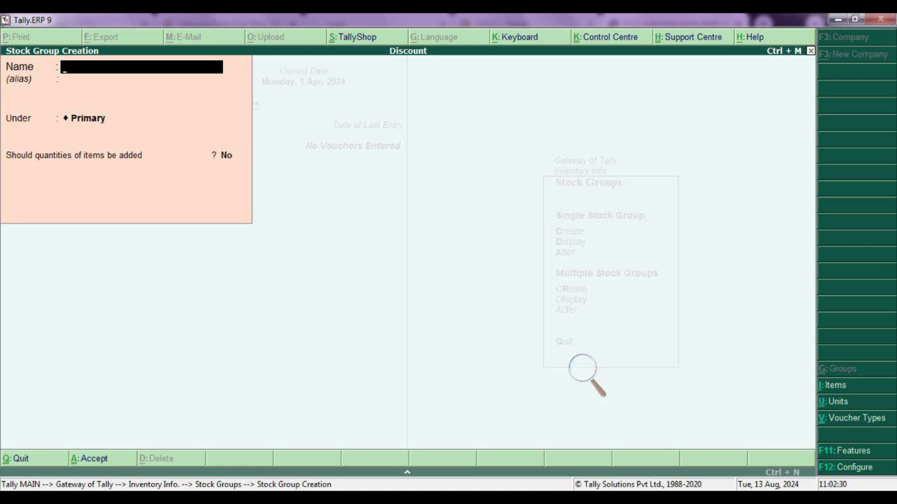
- Create a stock group named Foodable under Primary and leave stock group creation
text(Foodable)
key(BackSpace)
key(BackSpace)
key(BackSpace)
key(BackSpace)
key(BackSpace)
key(BackSpace)
key(BackSpace)
key(BackSpace)
key(Escape)
key(Escape)
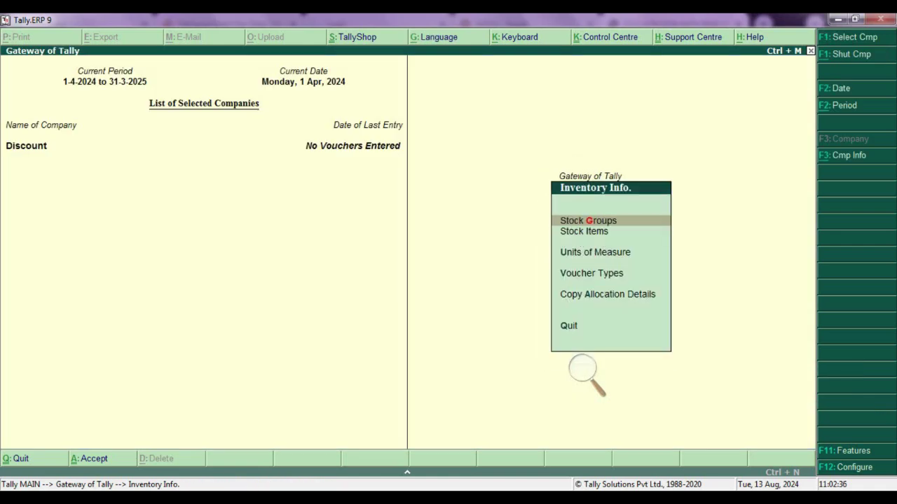
- Create a simple unit of measure with the symbol kg
key(Down)
key(Down)
key(Return)
key(Return)
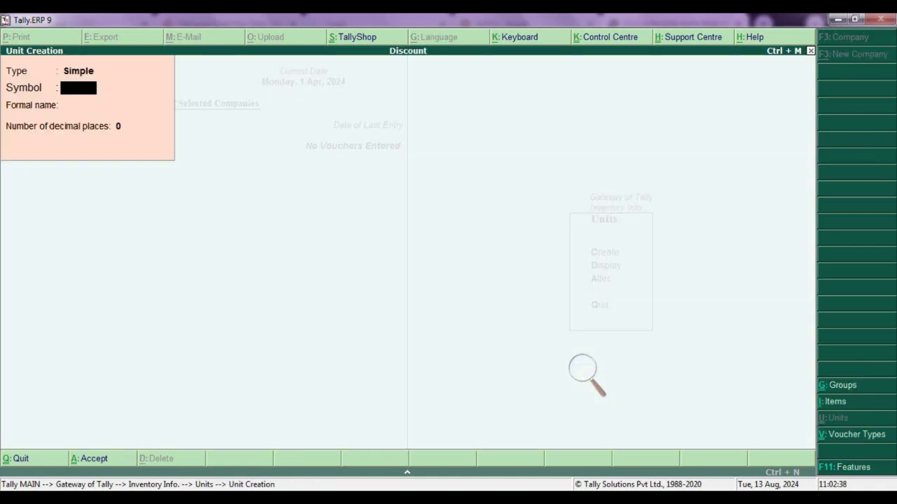
text(kg)
key(BackSpace)
key(BackSpace)
- Create a simple unit of measure with the symbol pc and leave unit creation
text(pc)
key(Return)
key(BackSpace)
key(Escape)
key(Return)
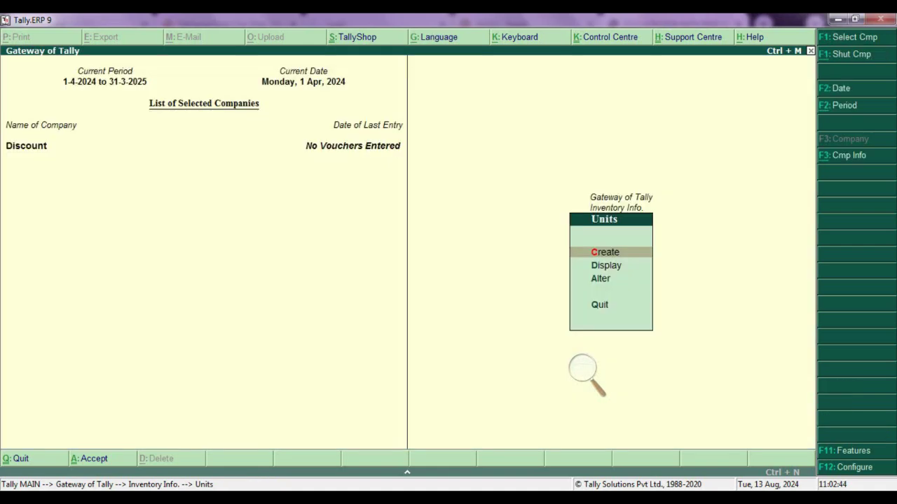
key(Escape)
- Start a single stock item named Mouse under the Computer Part group with pc as its unit
key(Up)
key(Return)
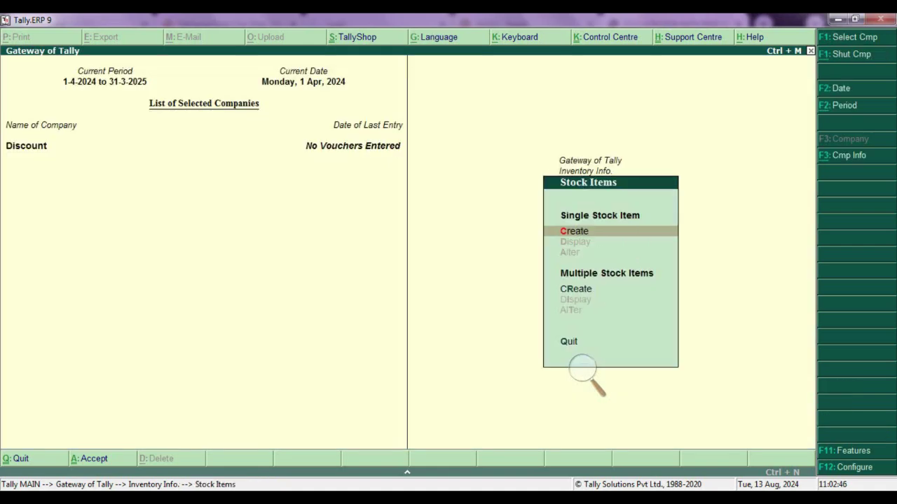
key(Return)
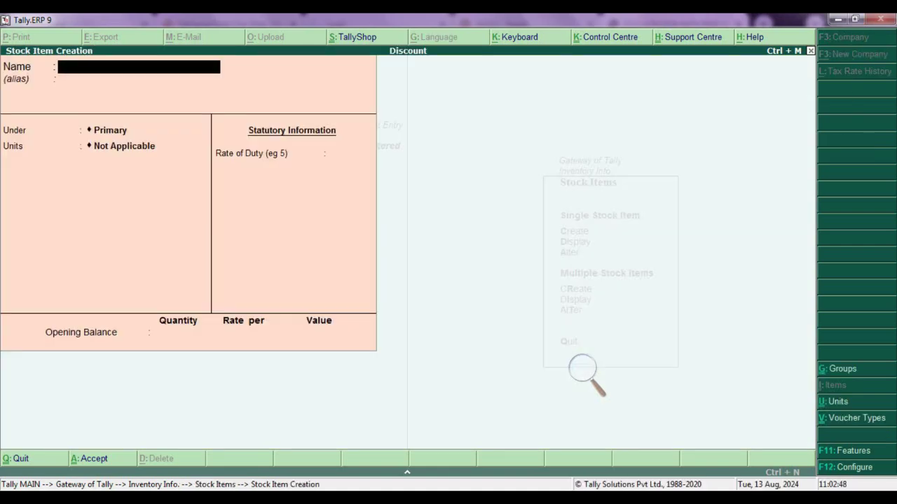
text(Mouse)
key(Return)
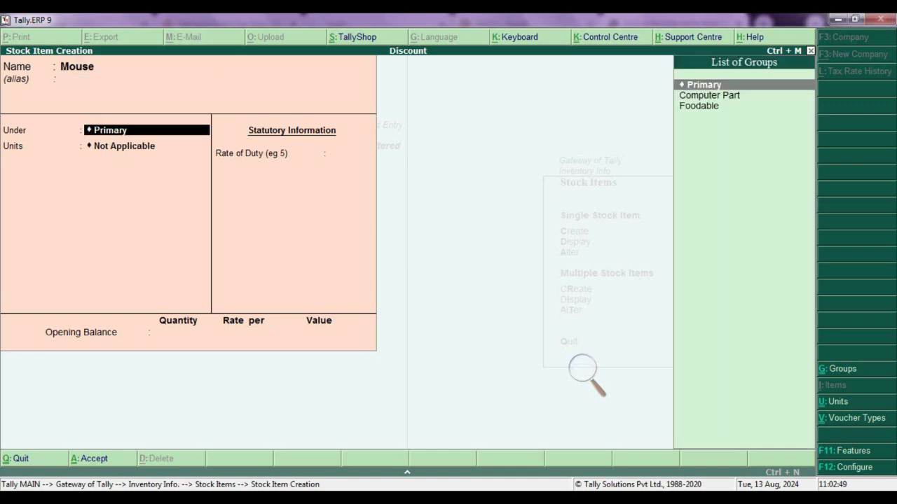
key(Down)
key(Return)
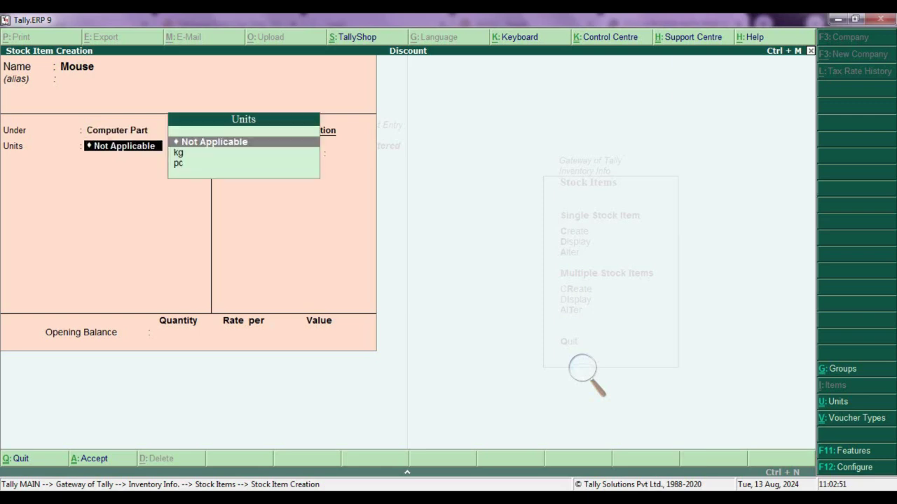
key(Down)
key(Down)
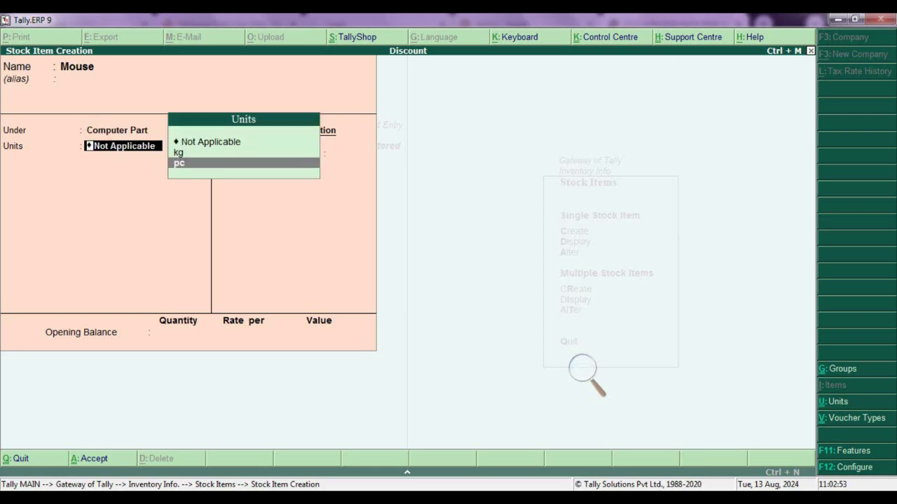
key(Return)
key(Return)
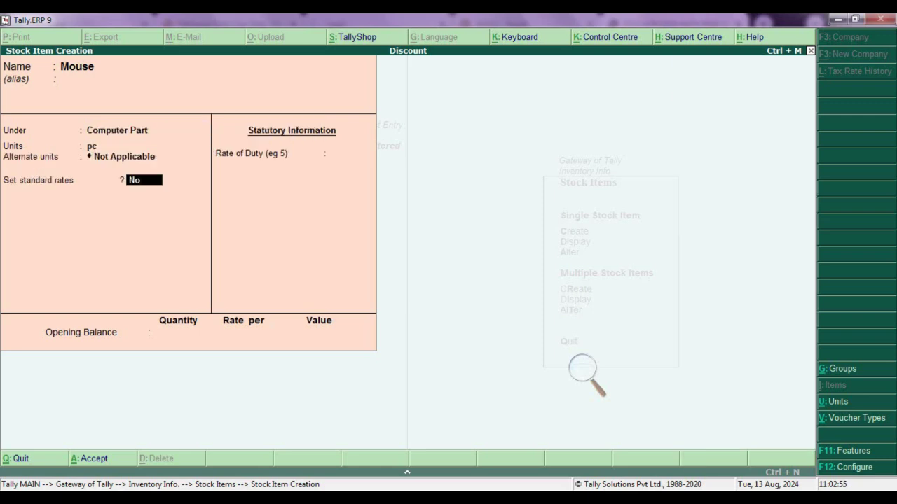
- Enable standard rates for Mouse, set its cost to 380 and selling price to 400 per pc, and save the item
text(y)
key(Return)
key(Return)
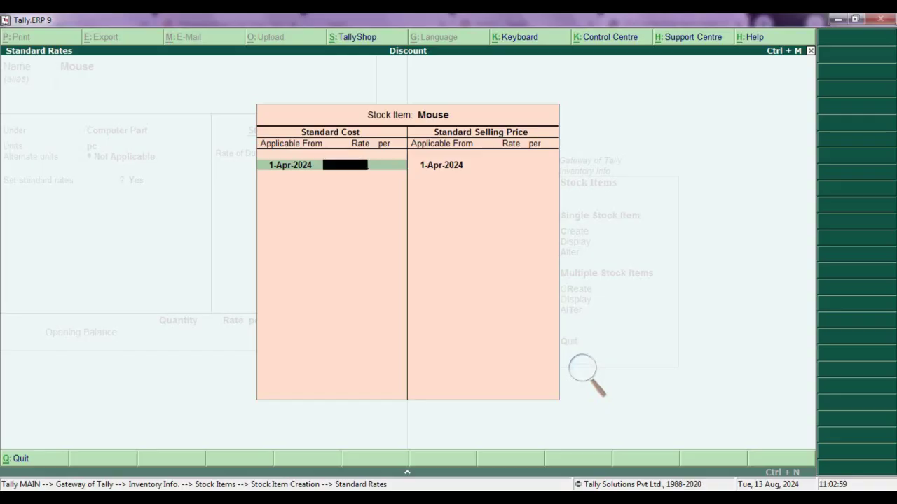
key(alt+Tab)
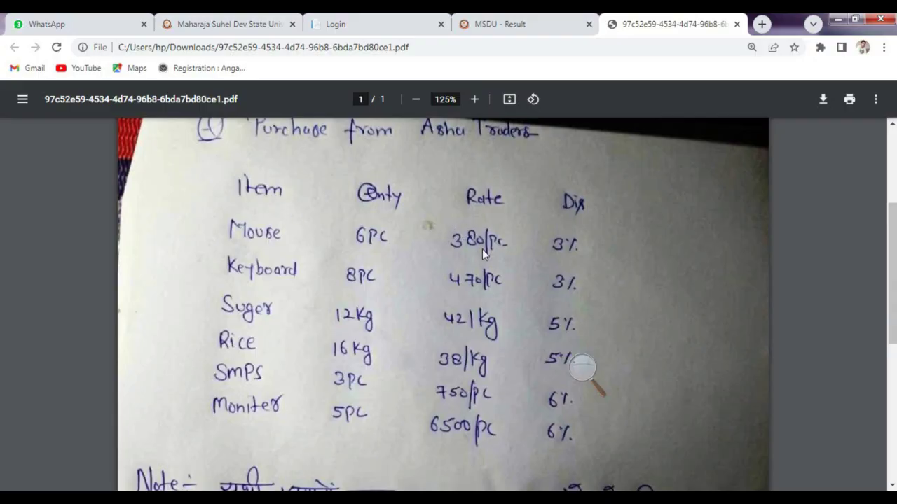
key(alt+Tab)
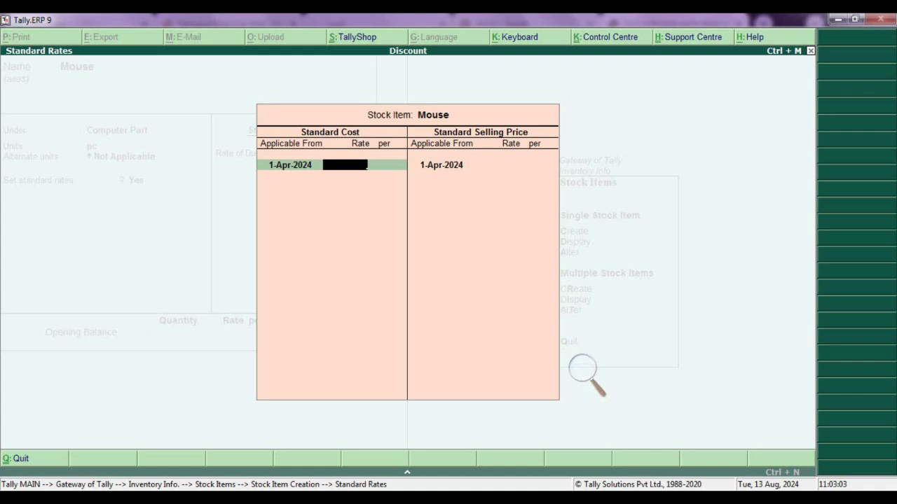
text(380)
key(Return)
key(Return)
key(Return)
text(4)
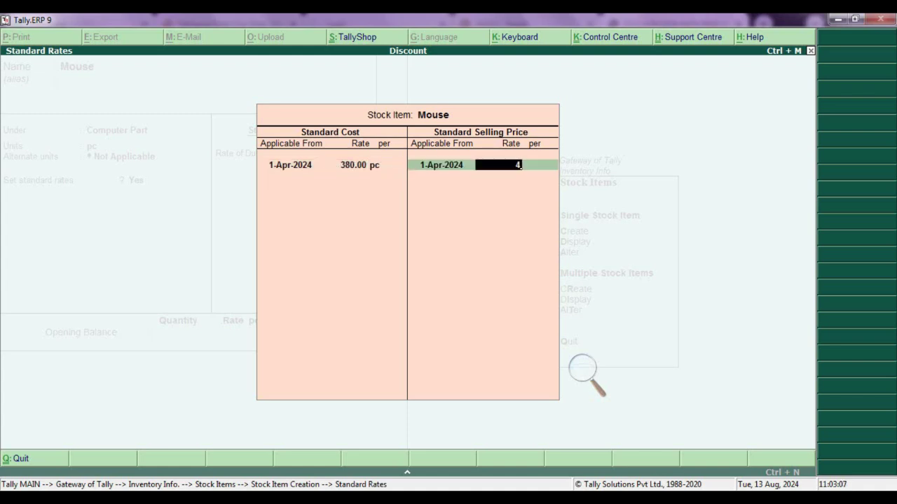
text(00)
key(Return)
key(Return)
key(Return)
key(Return)
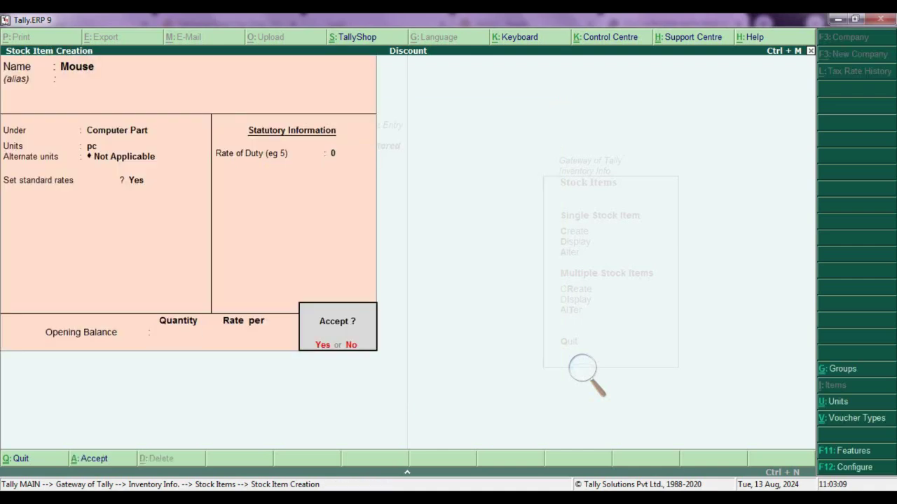
key(Return)
- Start a stock item named Key Board under the Computer Part group with pc as its unit
text(Key)
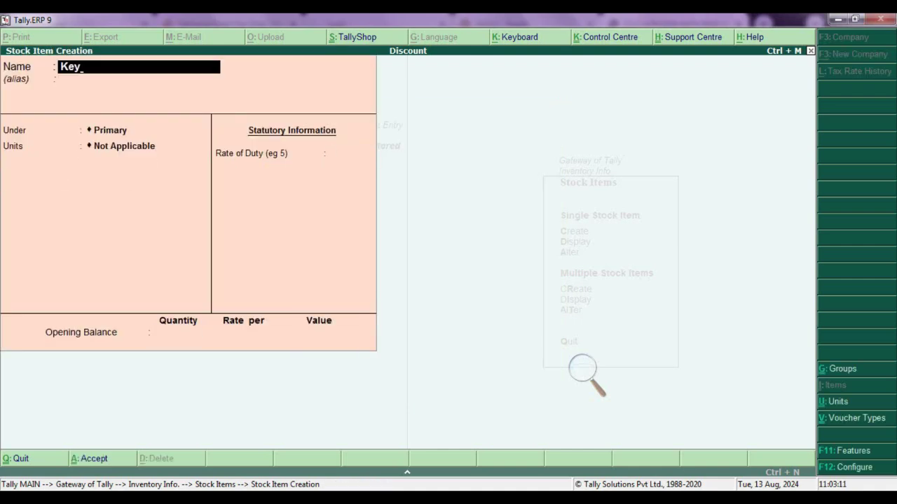
text( V)
text(oard)
key(BackSpace)
key(BackSpace)
key(BackSpace)
key(BackSpace)
key(BackSpace)
key(BackSpace)
text(Board)
key(Return)
key(Down)
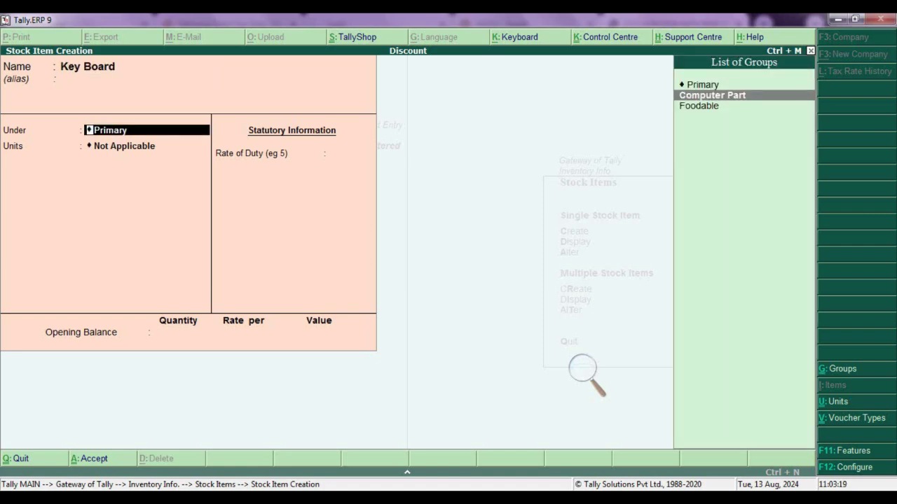
key(Return)
text(pc)
key(Return)
key(Return)
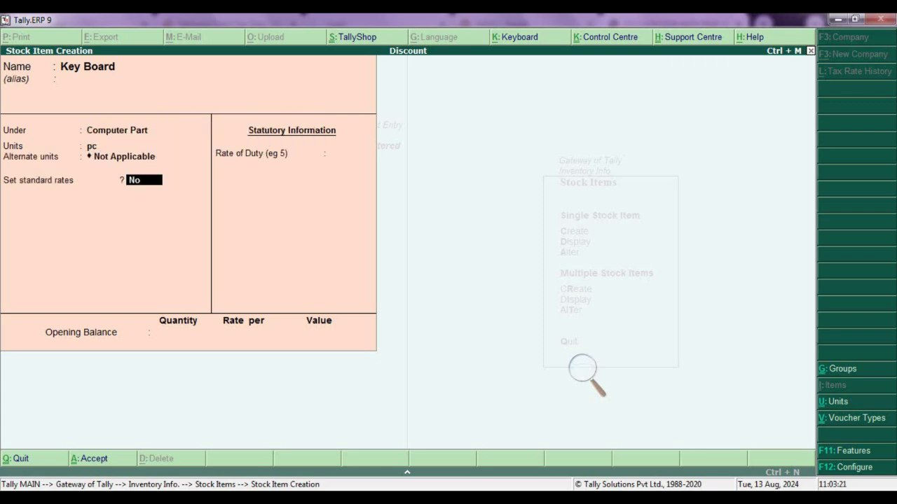
- Enable standard rates for Key Board, set its cost to 470 and selling price to 520 per pc, and save the item
key(y)
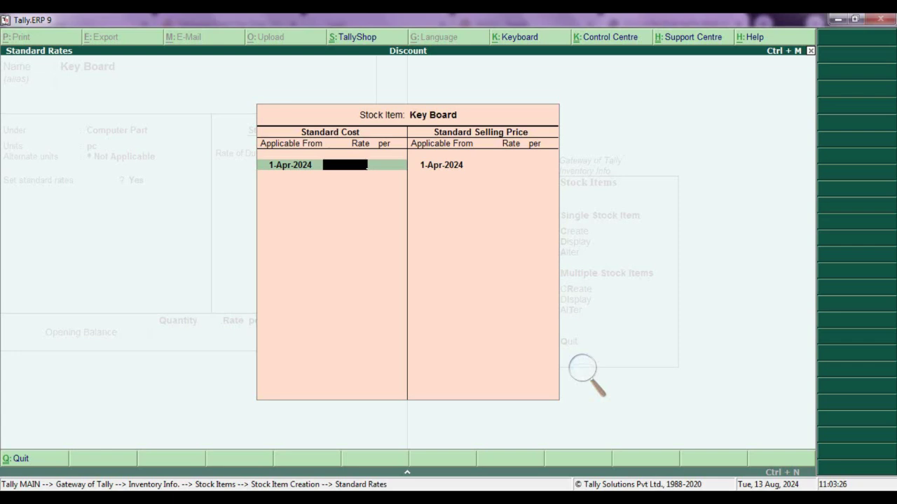
text(470)
key(Return)
key(Return)
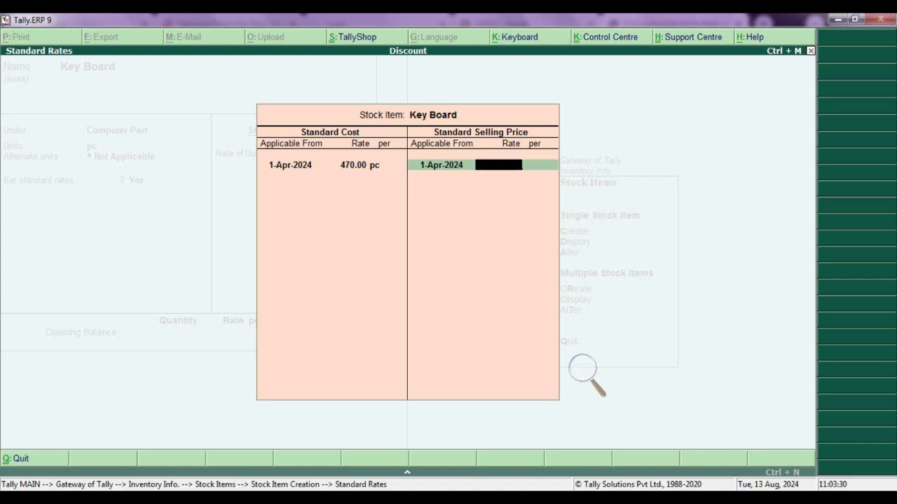
text(520)
key(ctrl+a)
key(ctrl+a)
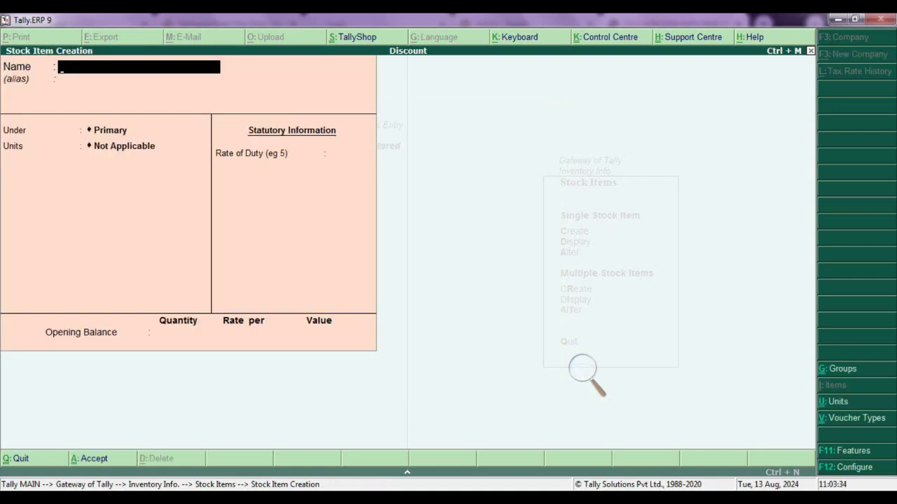
- Check the purchase list in the browser, then start a stock item named Suger under Foodable with kg as its unit
key(alt+Tab)
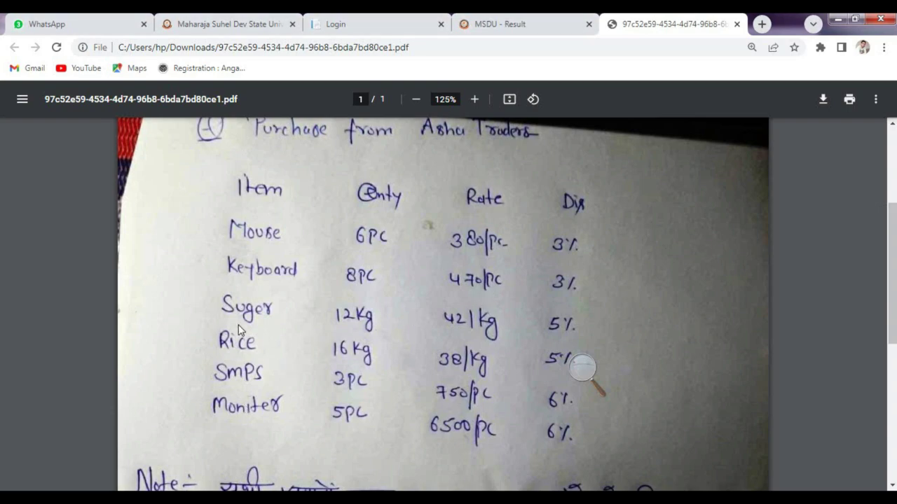
key(alt+Tab)
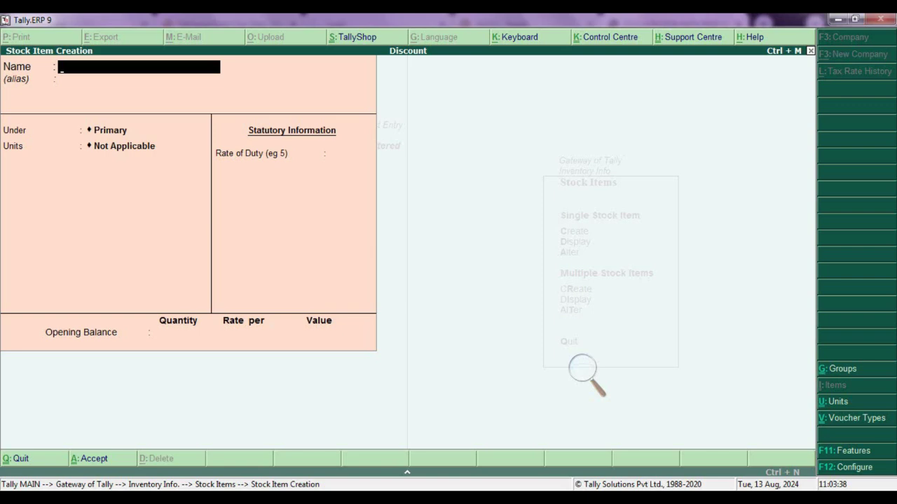
text(Suger)
key(Return)
key(Return)
key(Down)
key(Down)
key(Return)
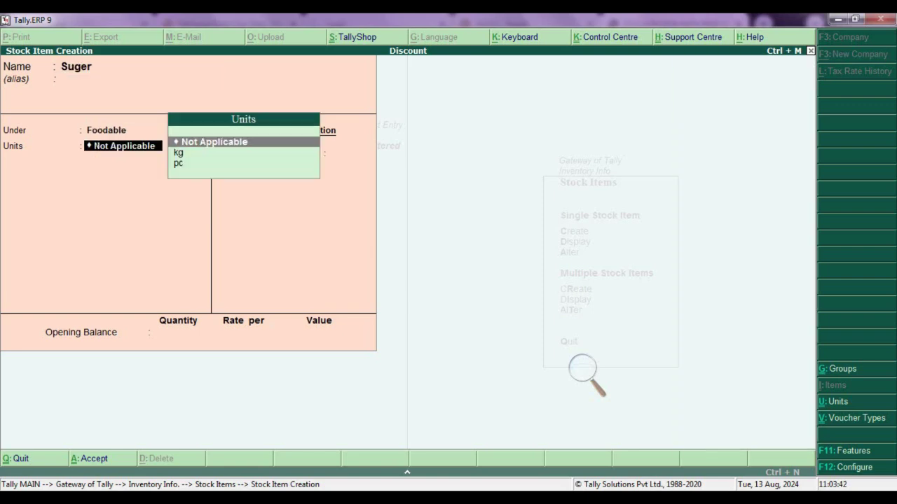
key(Down)
key(Return)
key(Return)
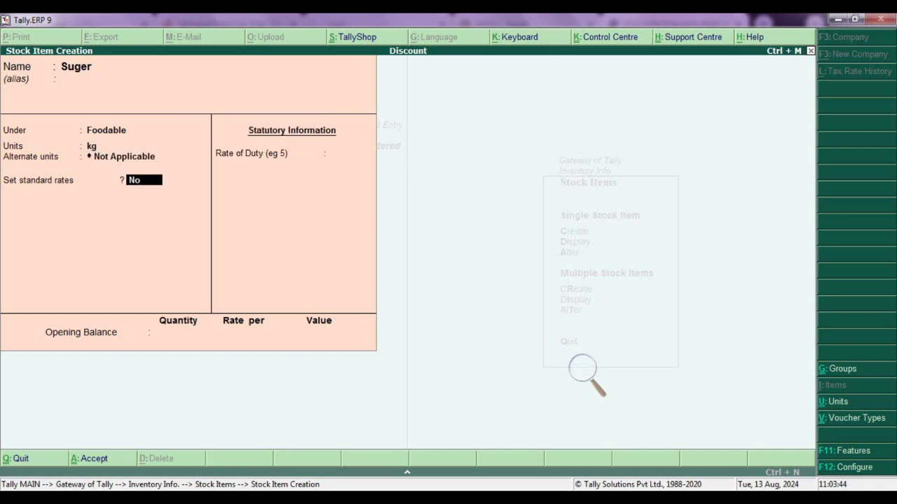
- Enable standard rates for Suger, set its cost to 42 and selling price to 48 per kg, and save the item
text(y)
key(Return)
text(42)
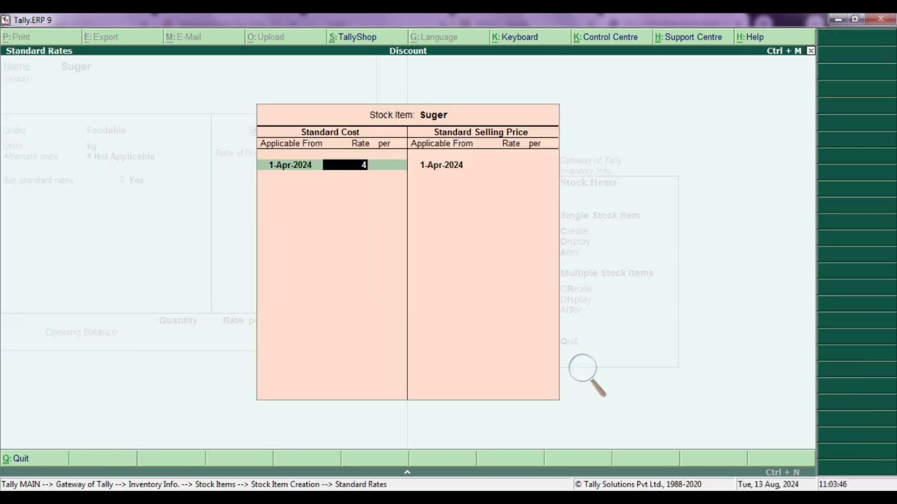
key(Return)
key(Return)
key(Return)
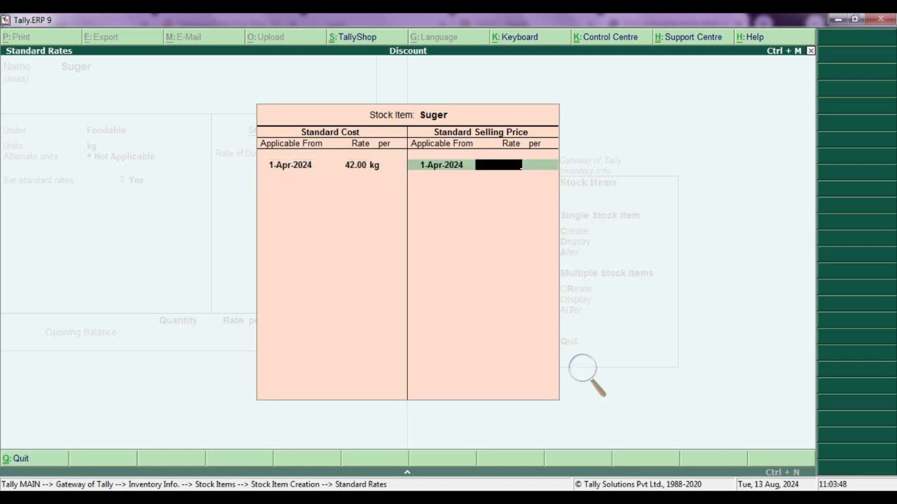
text(45)
key(Return)
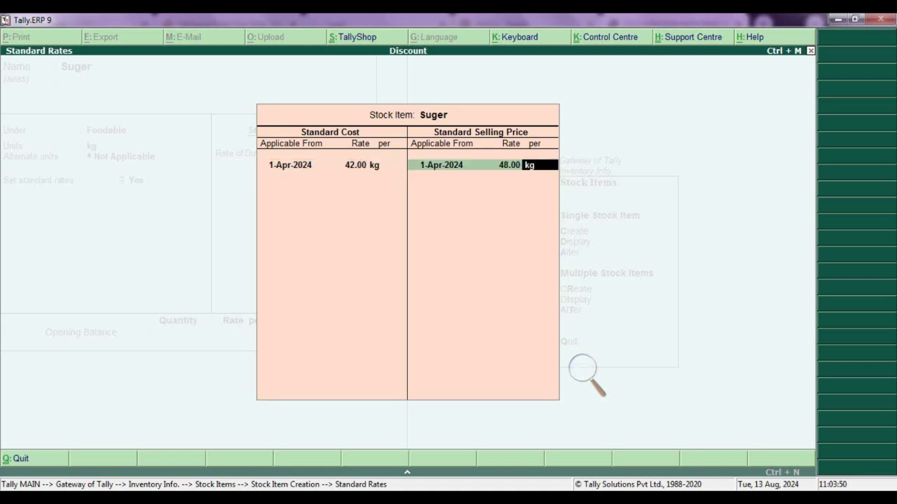
key(Return)
key(Return)
key(Return)
key(Return)
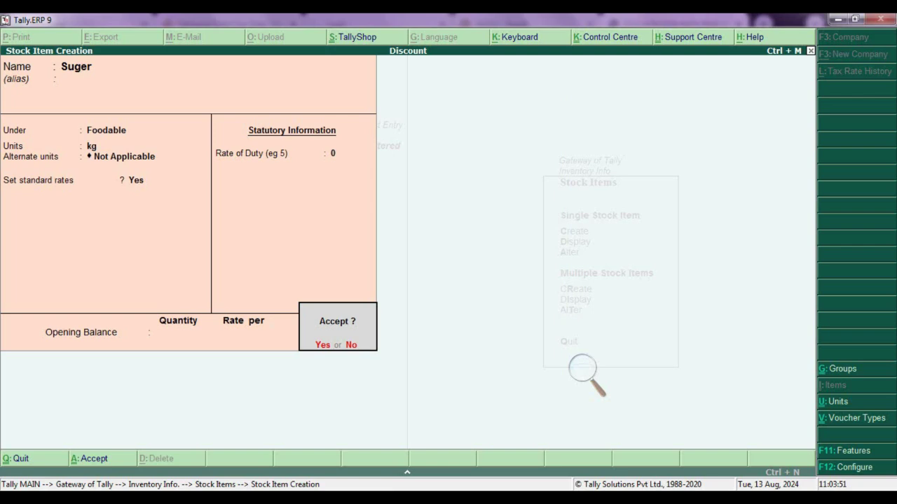
key(Return)
- Start a stock item named Rice under the Foodable group with kg as its unit
text(R)
text(e)
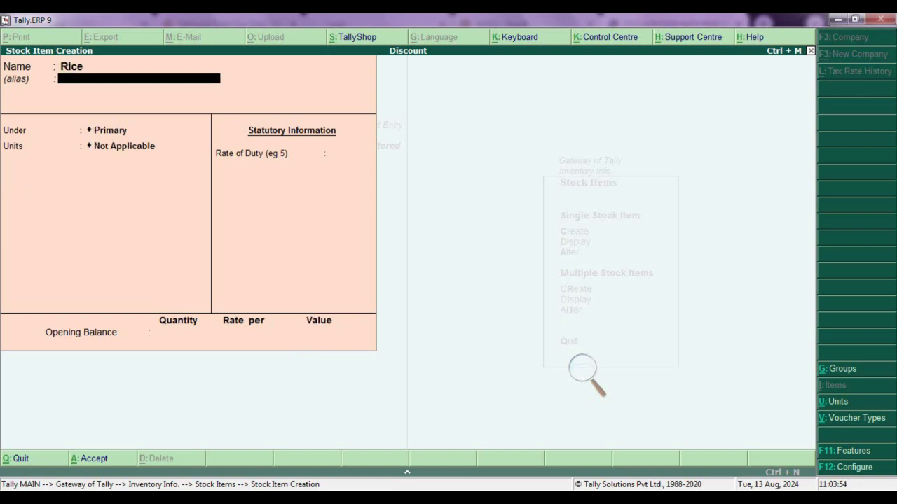
key(Return)
key(Down)
key(Down)
key(Return)
key(Down)
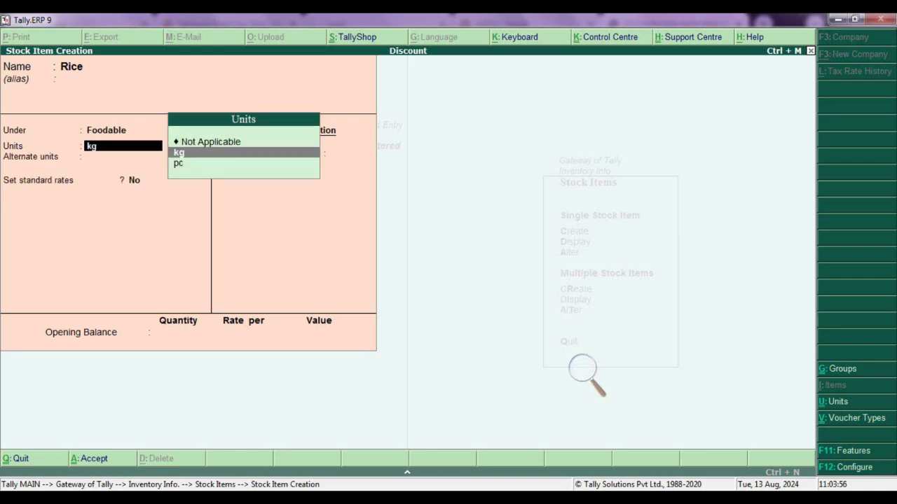
key(Return)
key(Return)
- Enable standard rates for Rice, check its rate in the browser's purchase list, and set cost 38 and selling price 42 per kg
key(y)
key(Return)
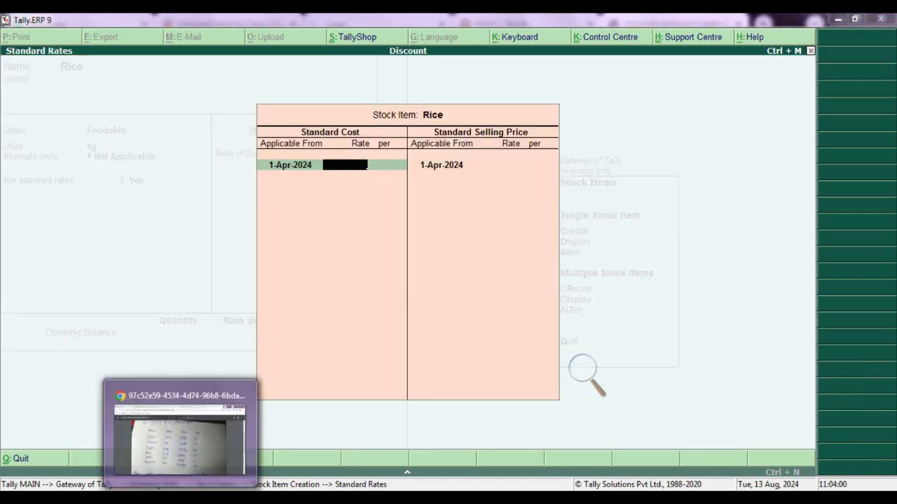
click(180, 427)
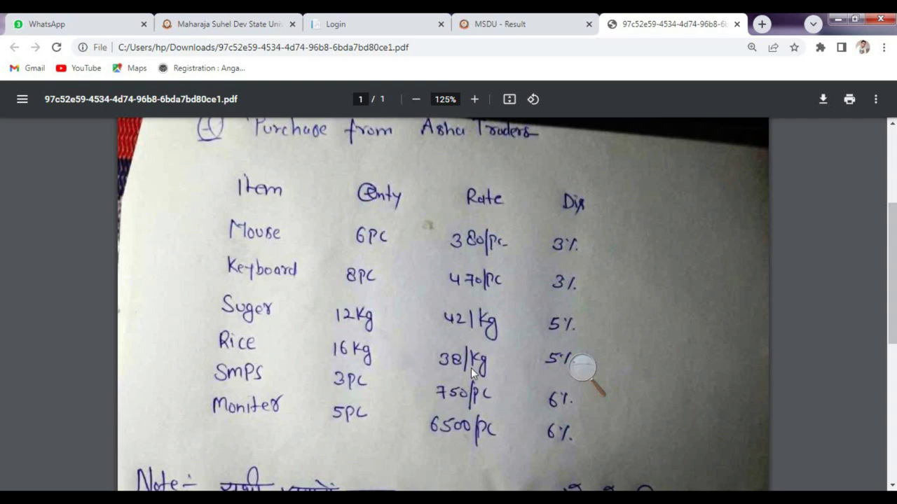
key(alt+Tab)
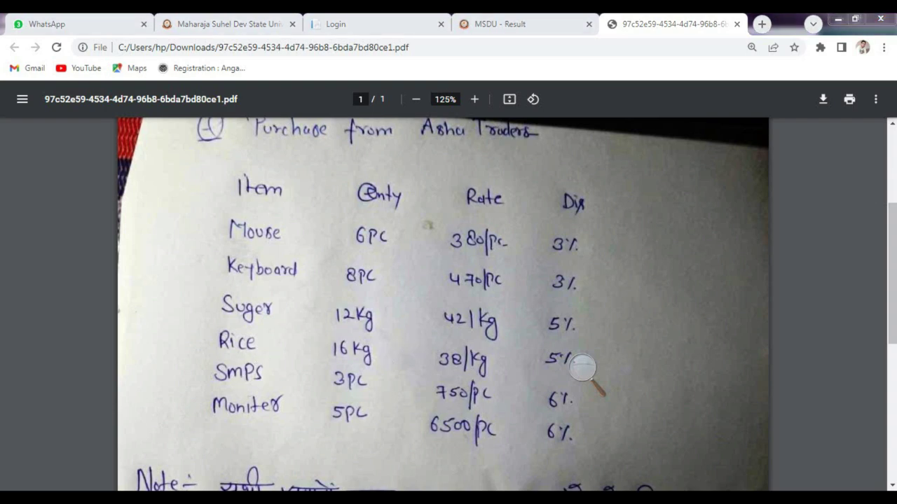
text(38)
key(Return)
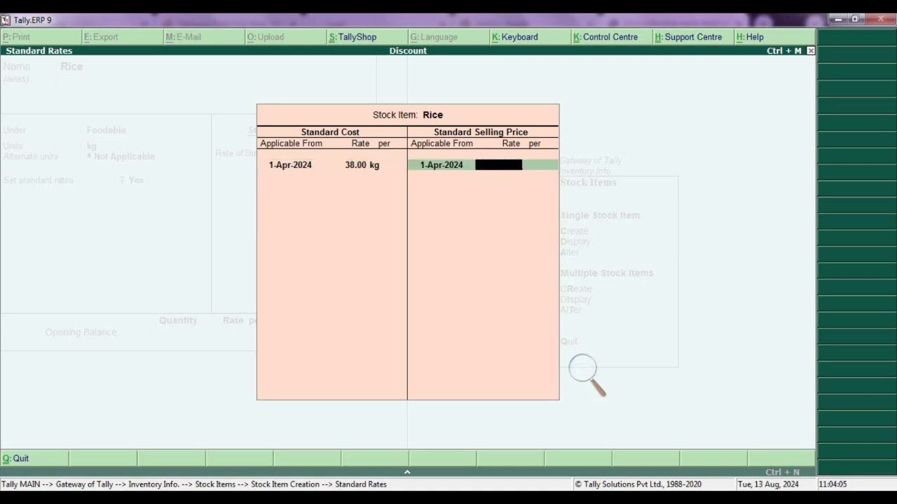
text(42)
key(Return)
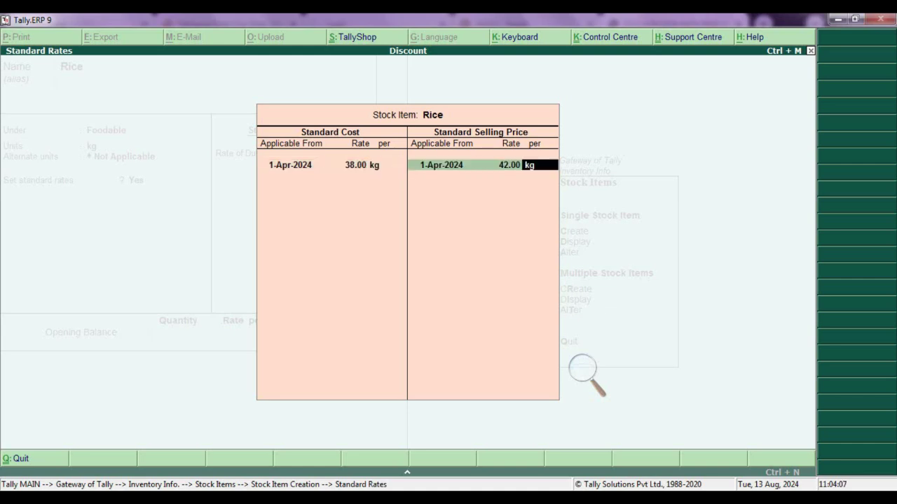
key(Return)
key(Return)
key(Return)
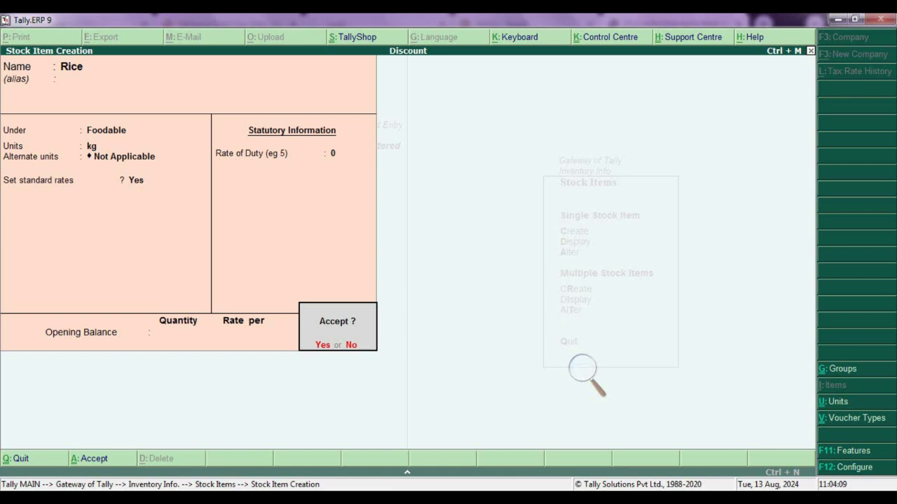
- Save the Rice item and name a new stock item Smps
text(ySm)
text(ps)
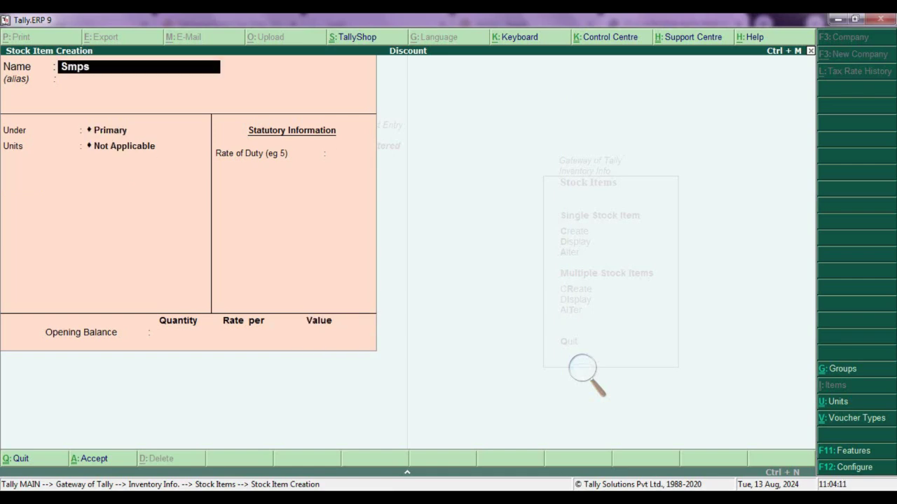
key(Return)
key(Return)
- Place Smps under the Computer Part group with pc as its unit and no alternate unit
text(p)
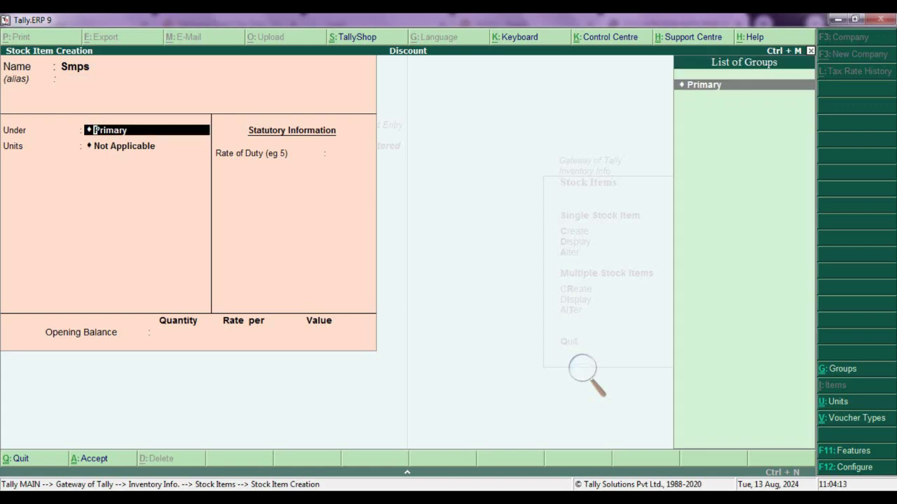
key(BackSpace)
key(BackSpace)
key(BackSpace)
key(Return)
key(Return)
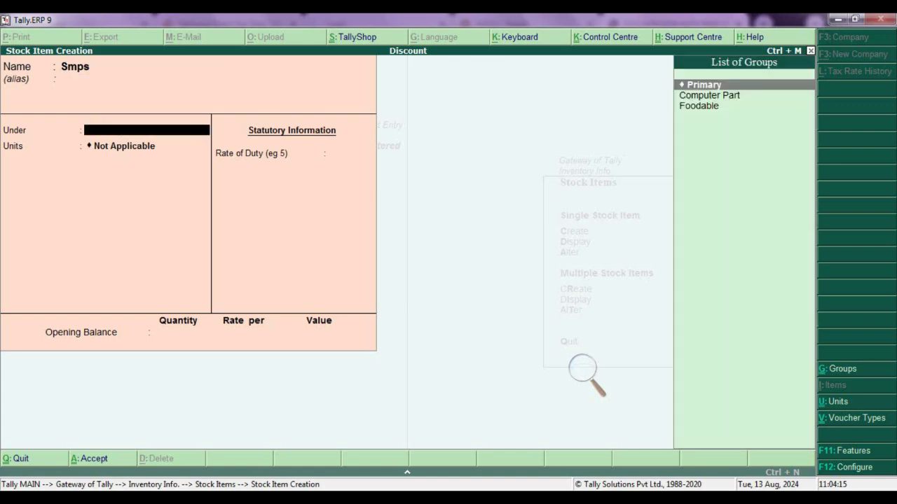
key(Down)
key(Return)
key(Down)
key(Down)
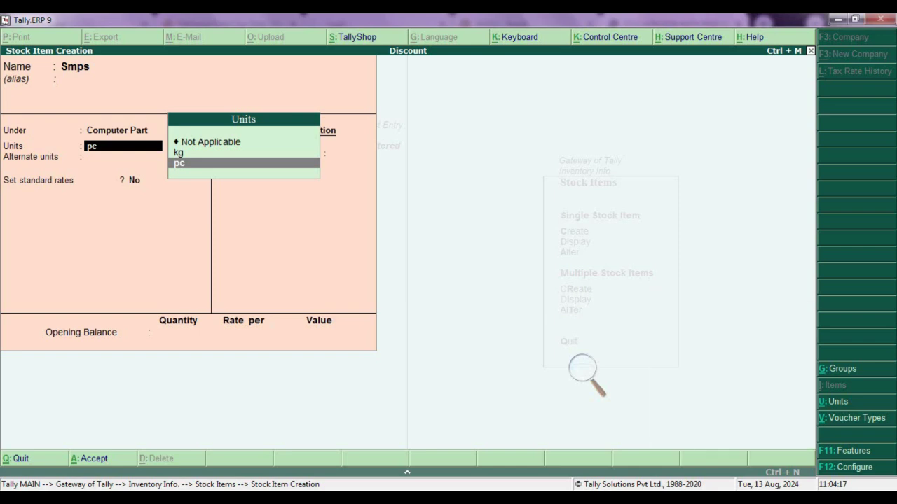
key(Return)
key(Return)
- Enable standard rates for Smps, set its cost to 750 and selling price to 850 per pc, and save the item
key(y)
key(Return)
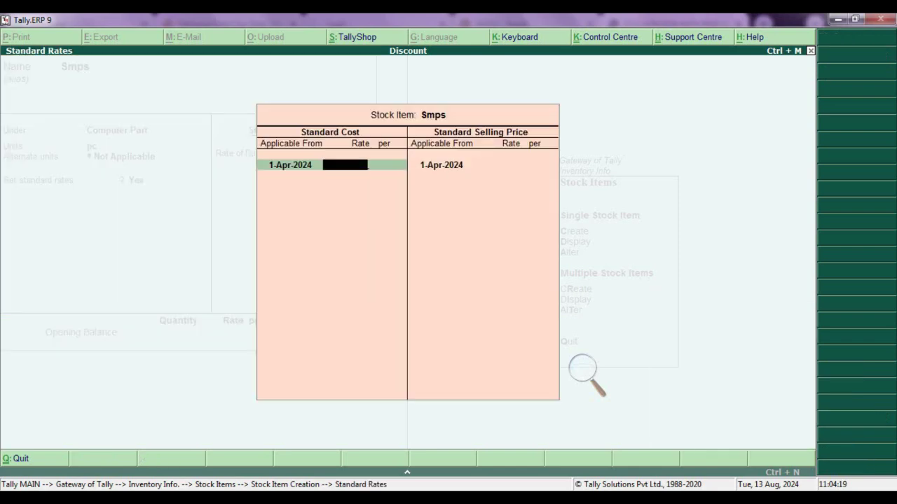
text(750)
key(Return)
key(Return)
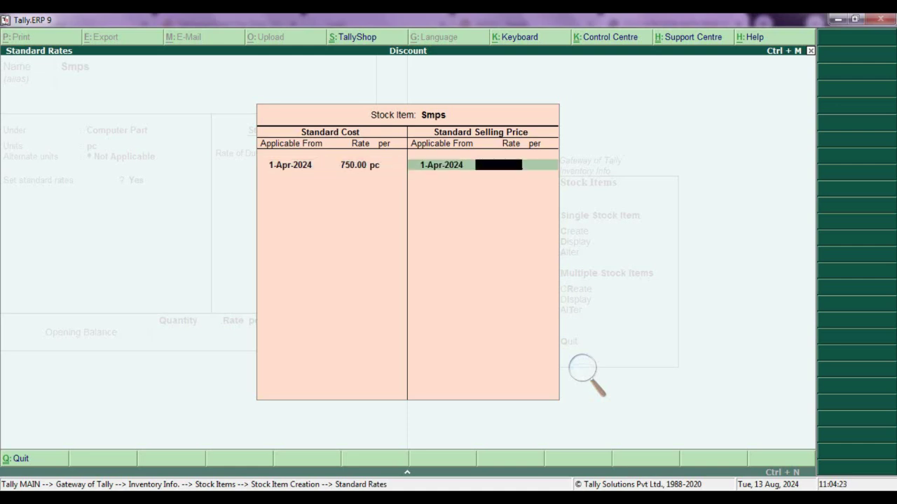
text(850)
key(Return)
key(Return)
key(Return)
key(Return)
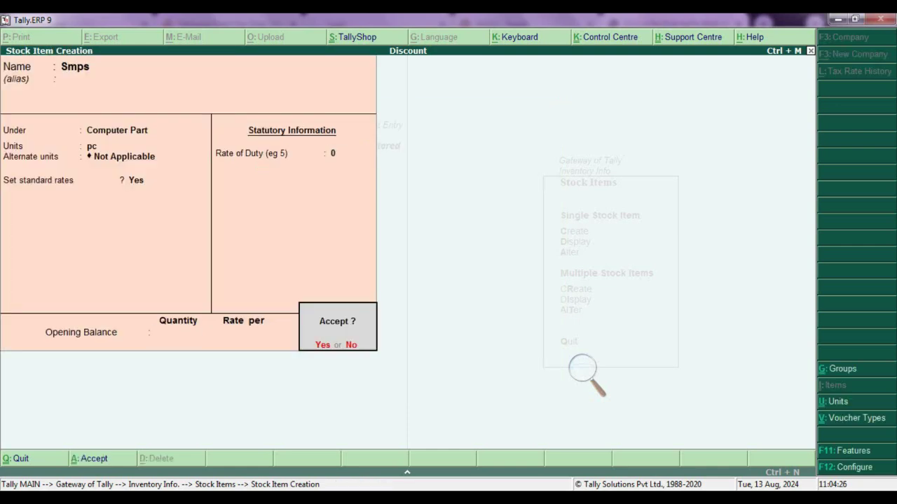
key(Return)
- Start a stock item named Moniter under the Computer Part group with pc as its unit
text(Mon)
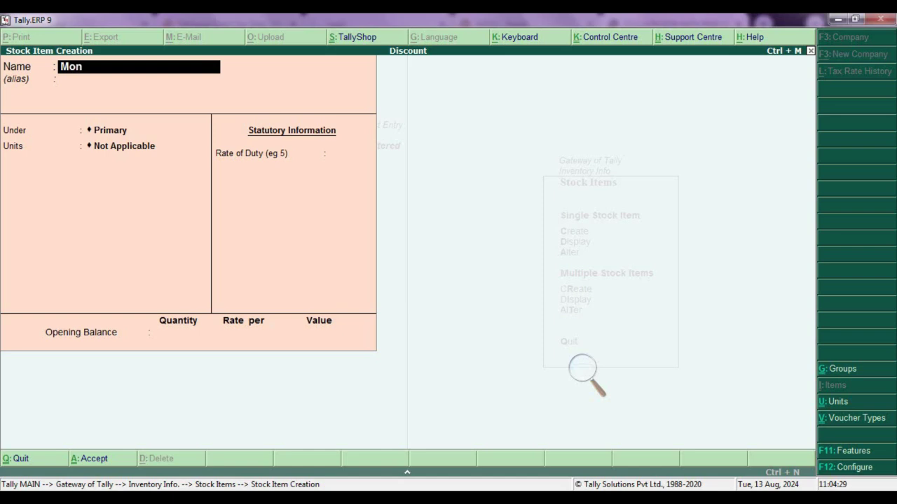
text(iter)
key(Return)
key(Down)
key(Down)
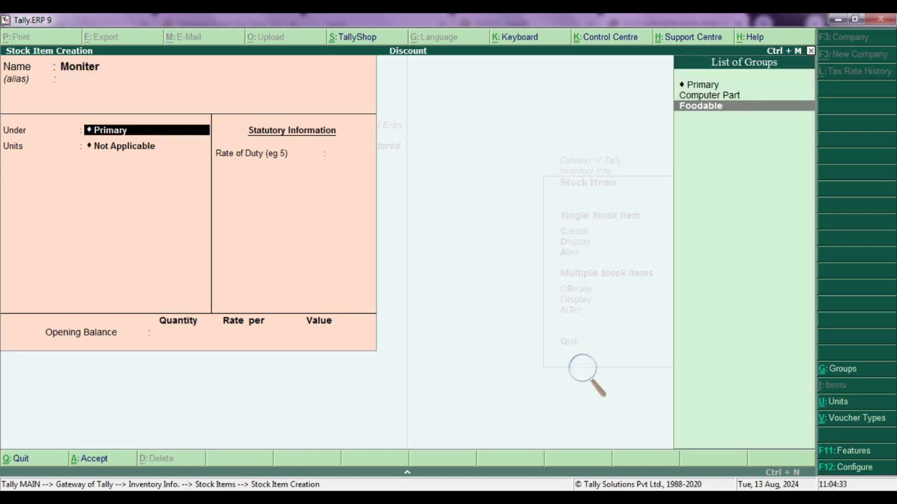
key(Up)
key(Return)
key(Down)
key(Down)
key(Return)
key(Return)
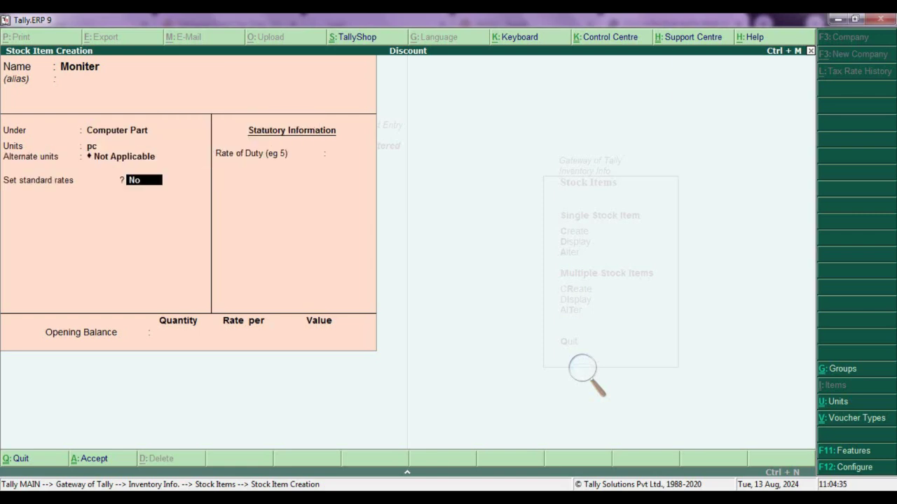
- Enable standard rates for Moniter, set its cost to 6500 per pc, enter a selling price, and save the item
text(y)
key(Return)
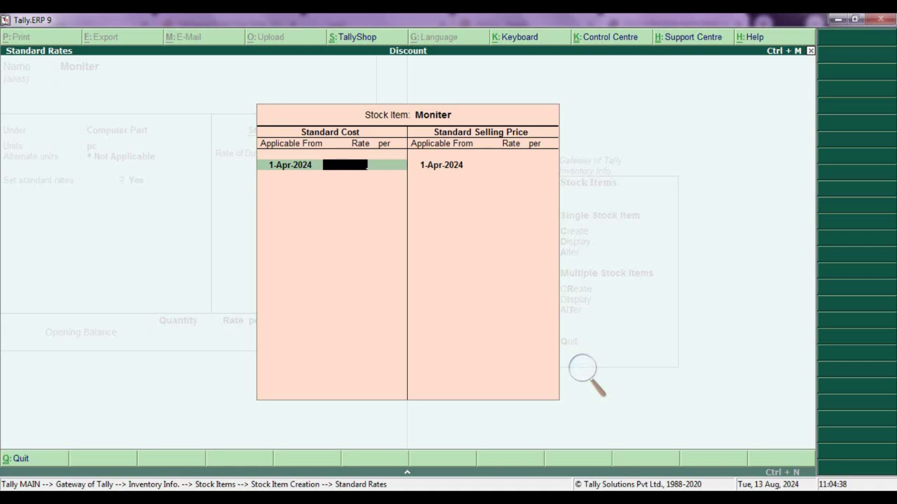
text(6500)
key(Return)
key(Return)
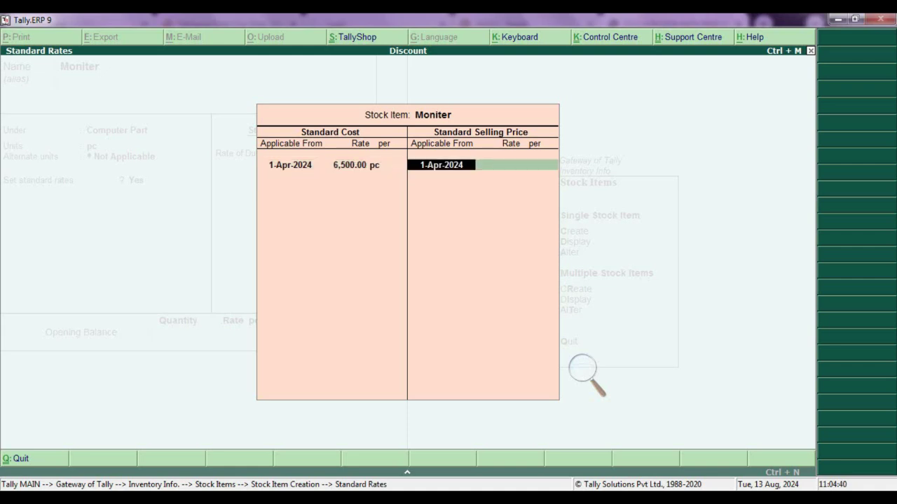
key(Return)
text(7000)
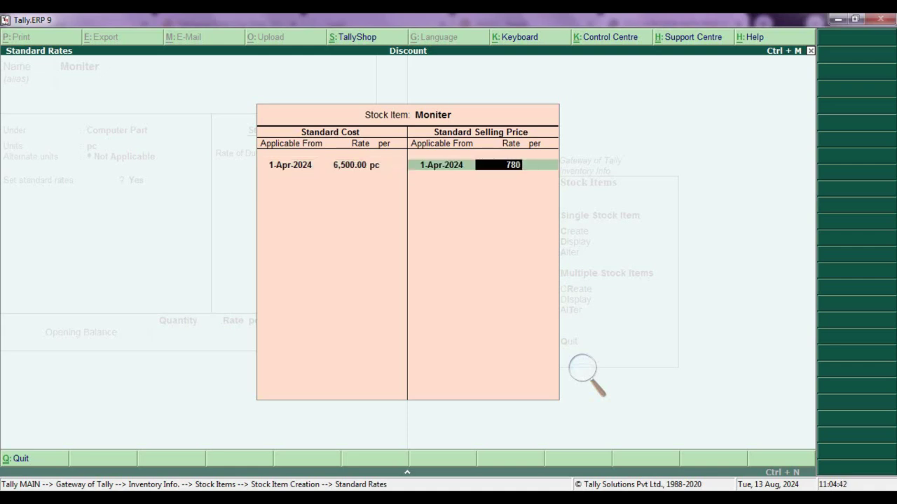
key(Return)
key(Return)
key(Return)
key(Return)
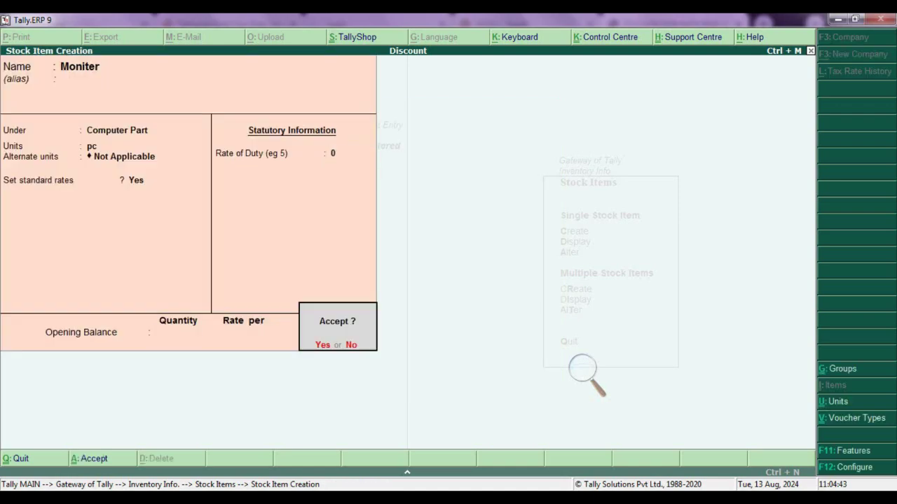
key(Return)
- Review the purchase list and its note on discount and tax ledgers in the browser, then quit stock item creation to the Gateway of Tally
key(alt+Tab)
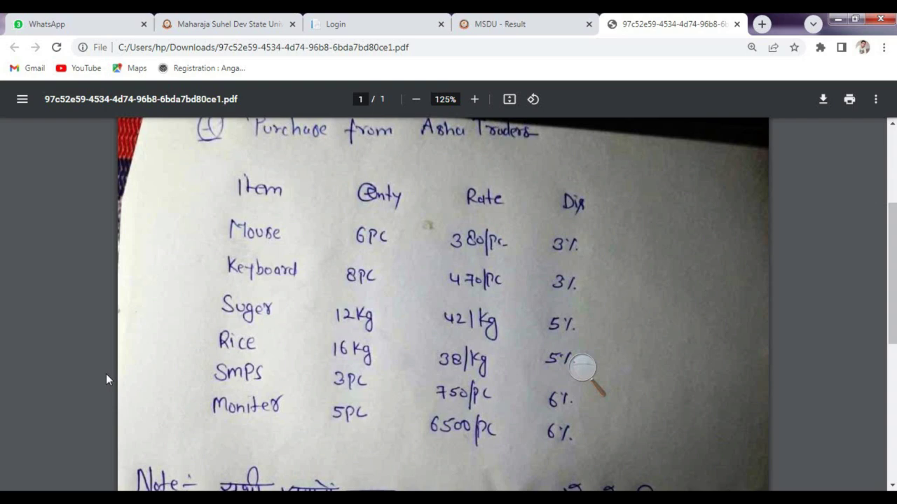
scroll(302, 372, down, 4)
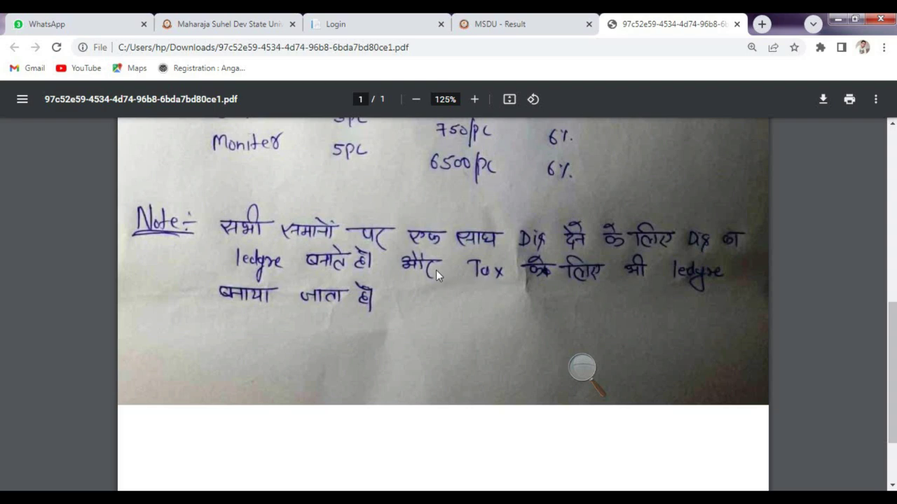
scroll(436, 273, up, 4)
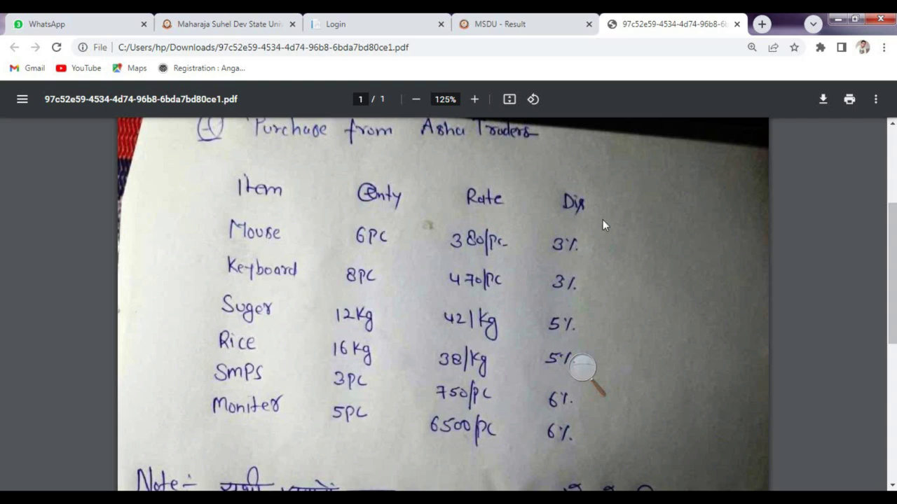
click(343, 498)
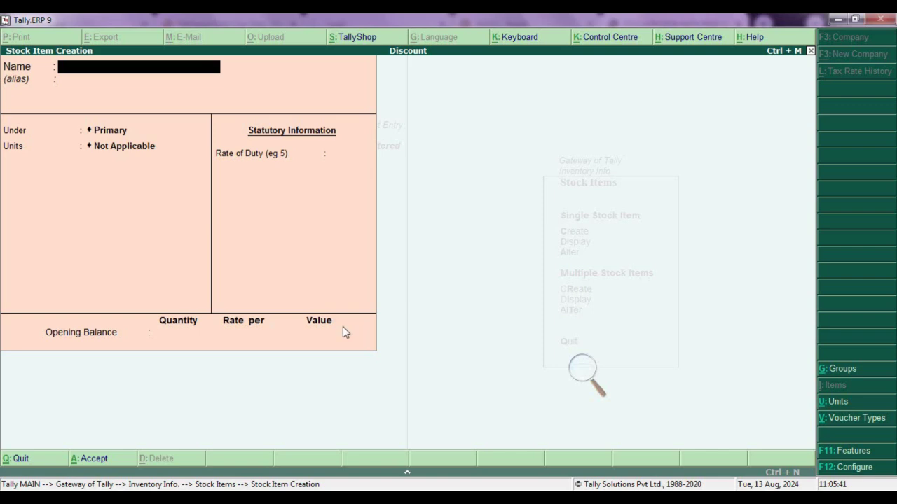
key(Escape)
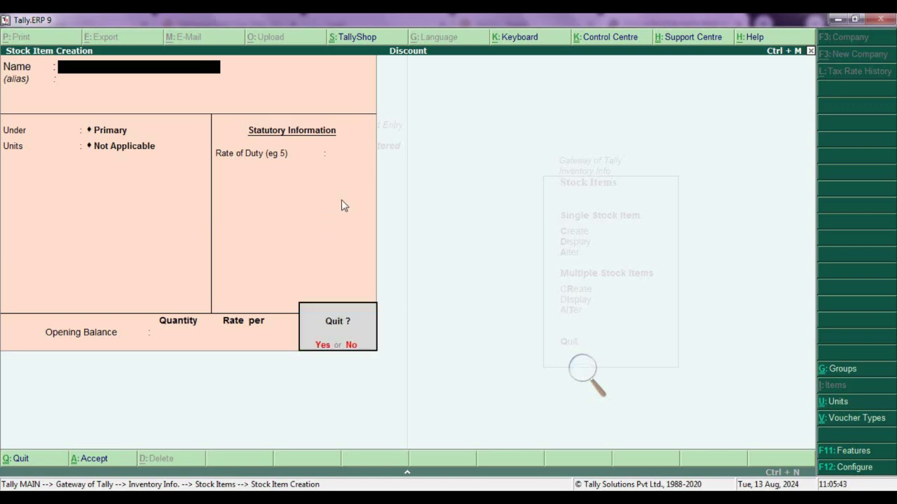
key(Return)
key(Escape)
key(Escape)
- Open a new purchase voucher from the Gateway of Tally, leaving the supplier invoice number and date blank
key(Down)
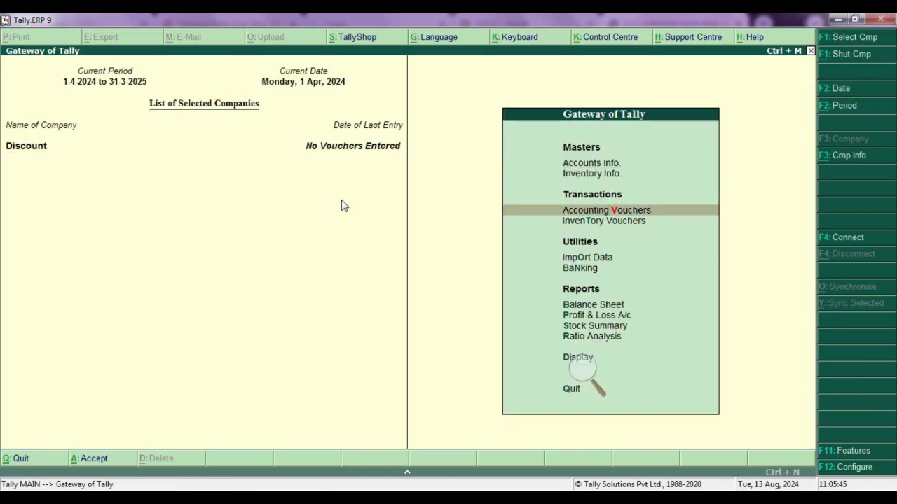
key(Down)
key(Return)
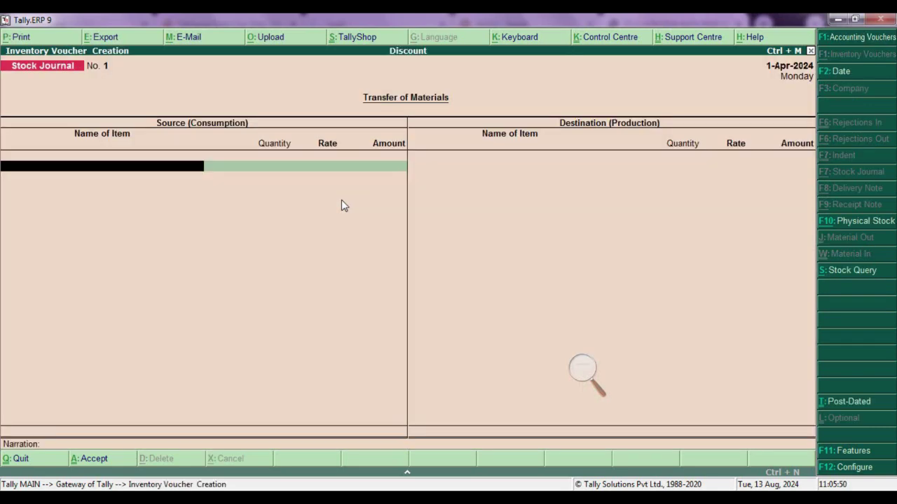
key(F9)
key(Return)
key(Return)
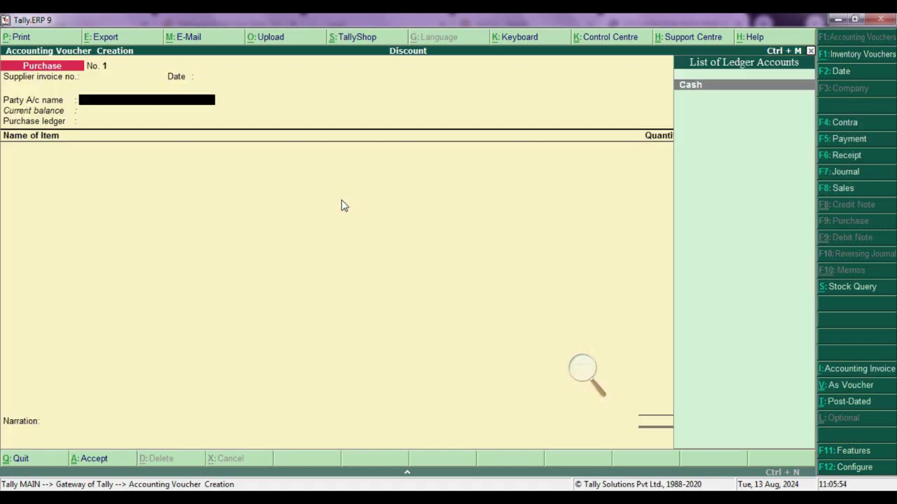
- Create a party ledger named Asha Traders under Sundry Creditors from within the purchase voucher and save it
key(alt+c)
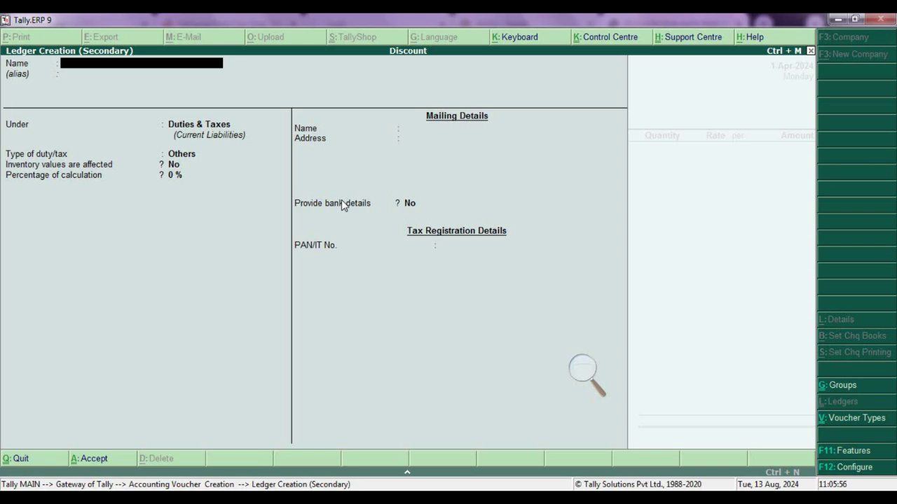
text(Asha Traders)
key(Return)
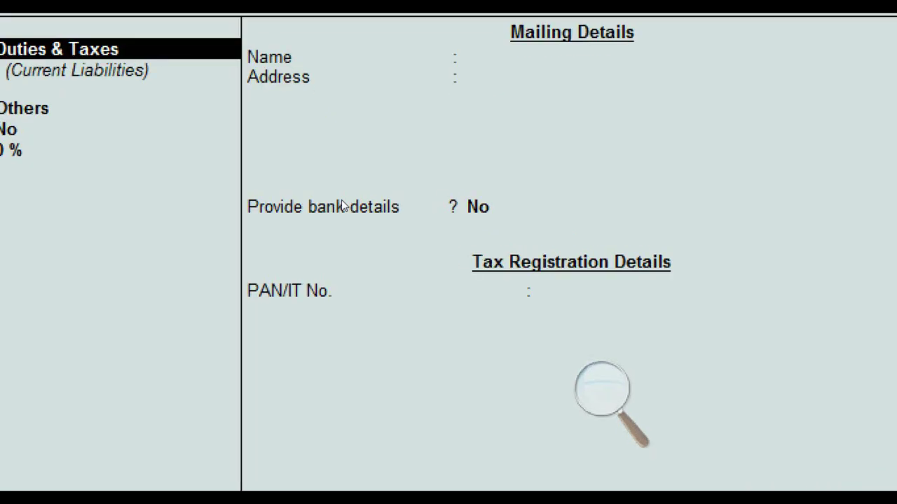
text(S)
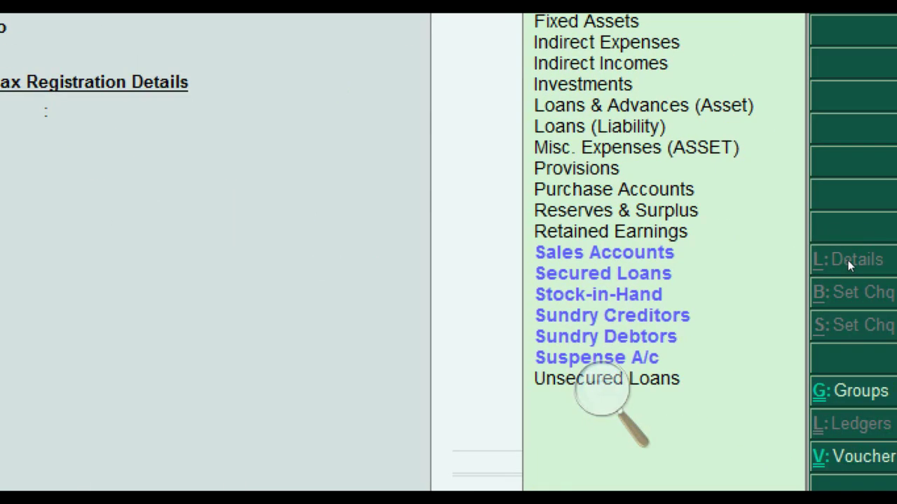
key(Down)
key(Down)
key(Down)
key(Down)
key(Return)
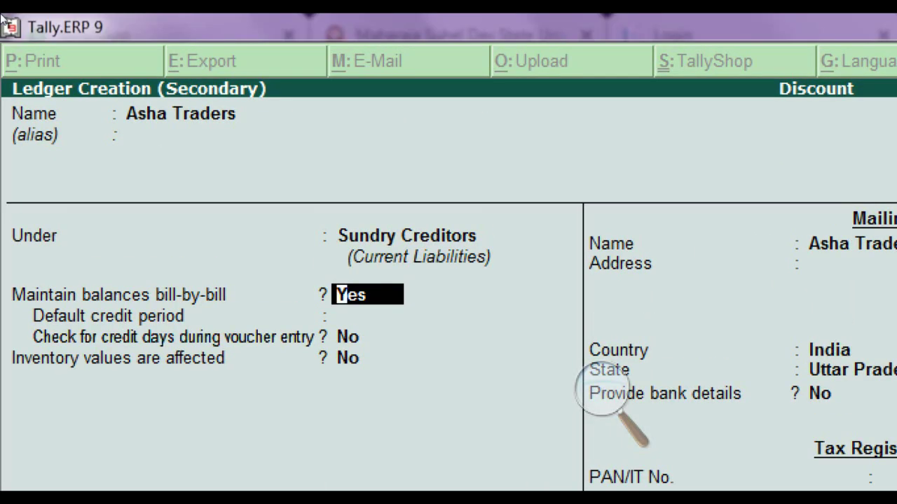
key(ctrl+a)
key(Return)
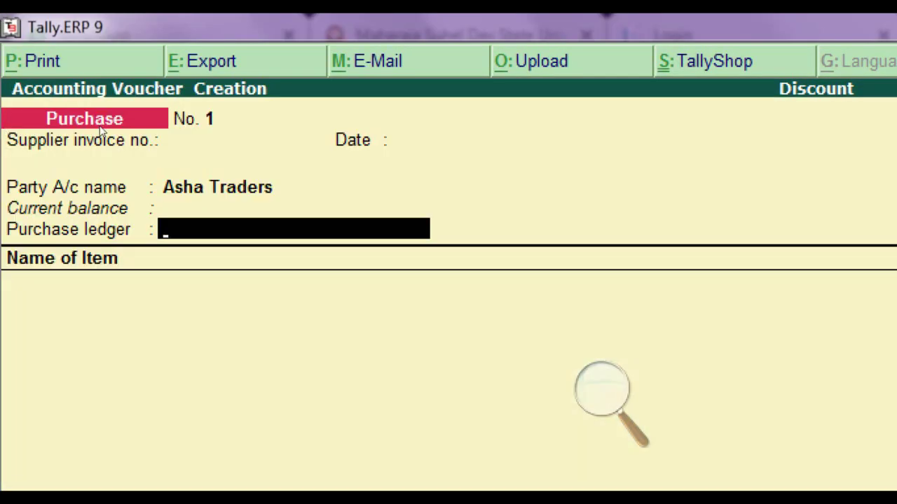
- Create a ledger named Purchase under Purchase Accounts and save it as the voucher's purchase ledger
key(alt+c)
text(Purchase)
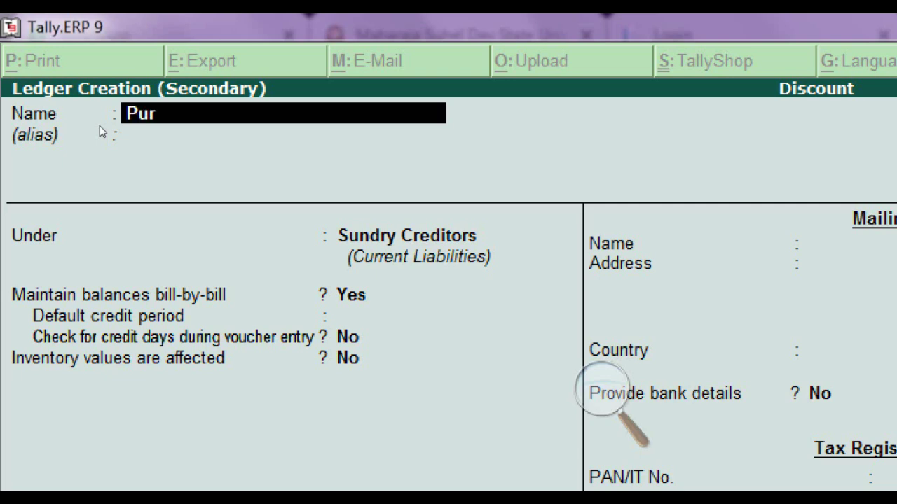
key(Return)
key(Return)
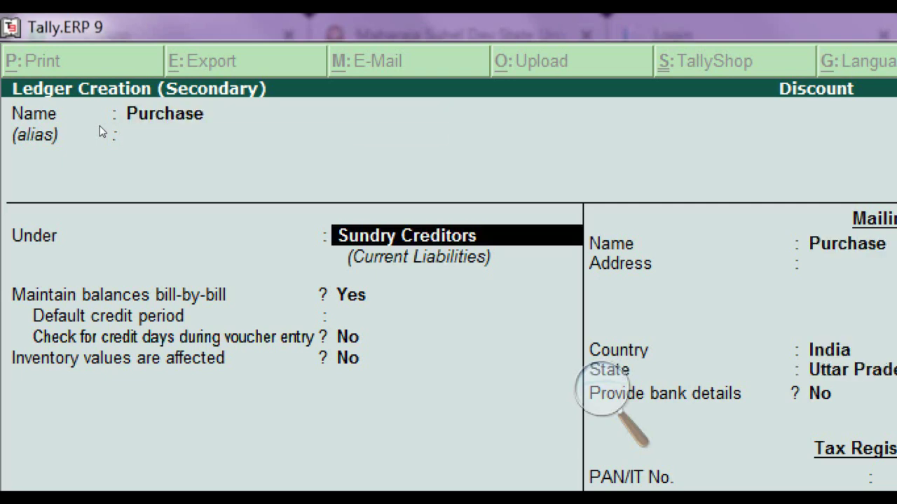
text(P)
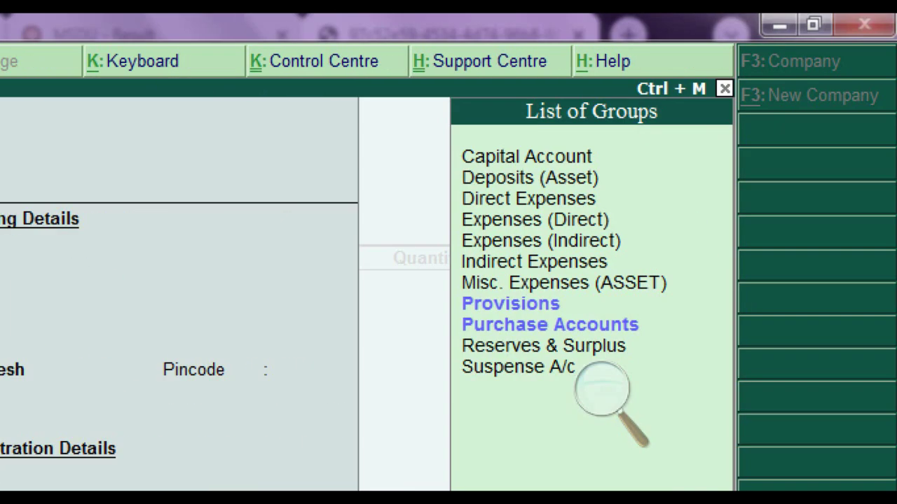
text(u)
key(Return)
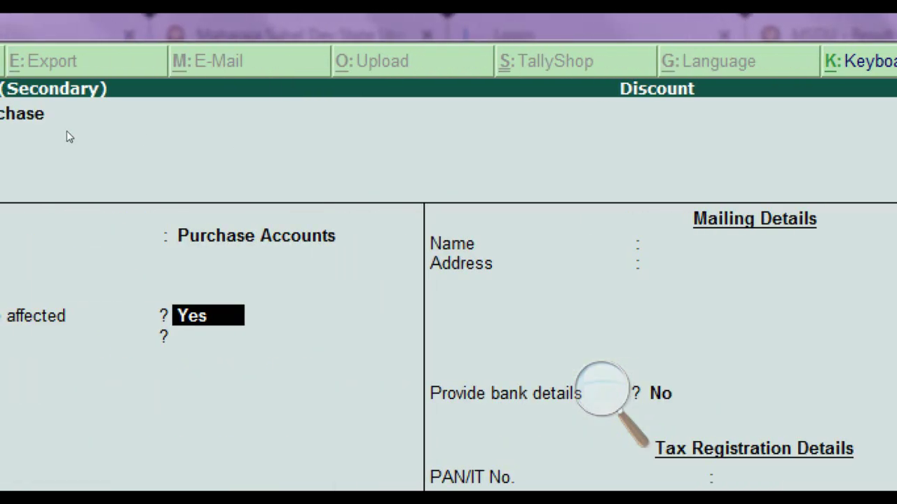
key(ctrl+a)
key(Return)
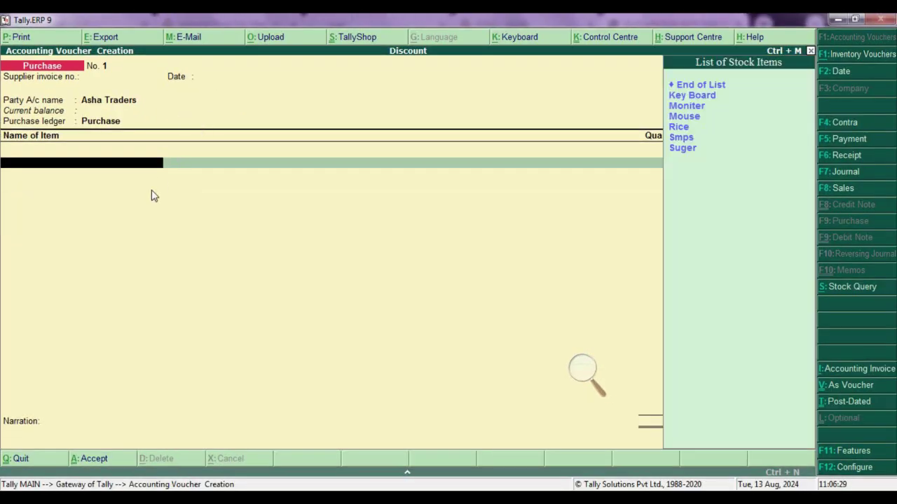
- Check the handwritten purchase list in the browser, return to Tally.ERP 9, and choose Mouse as the voucher's first item
key(alt+Tab)
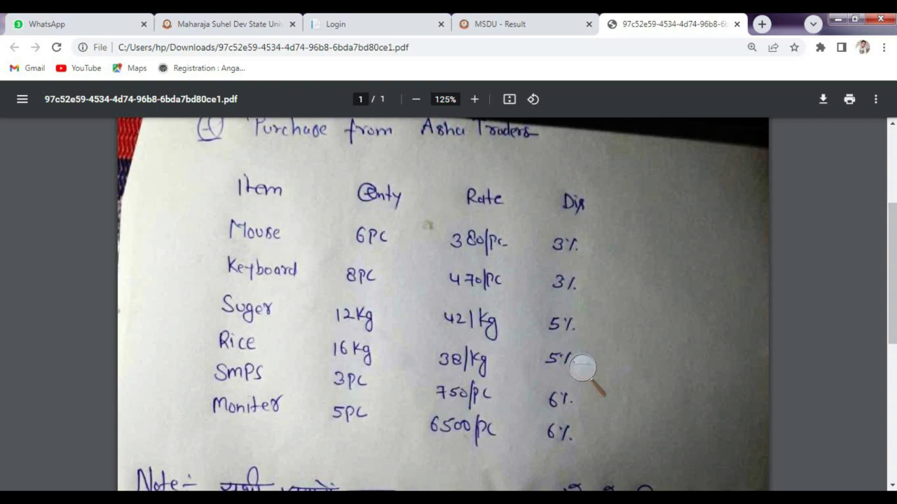
key(alt+Tab)
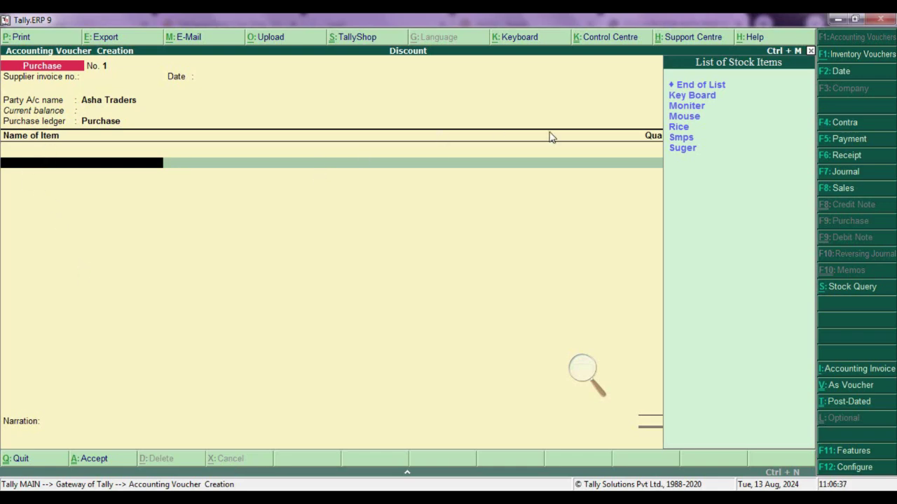
key(Down)
key(Down)
key(Down)
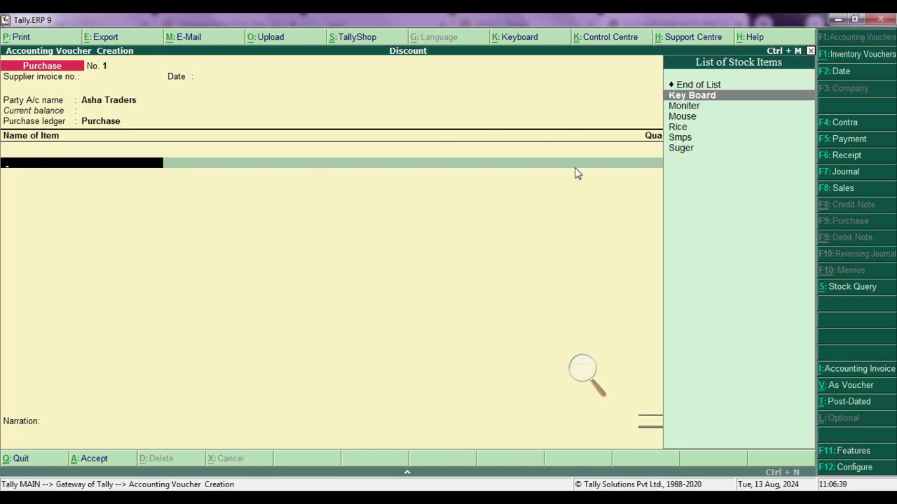
key(Return)
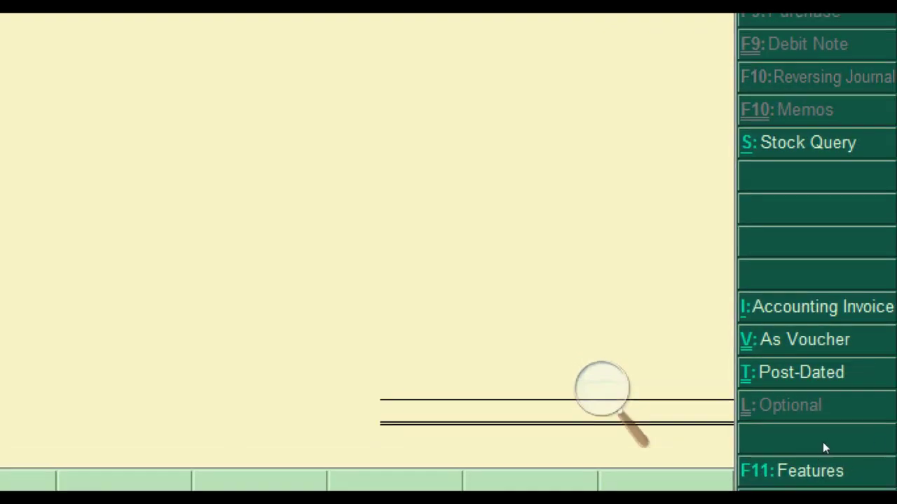
- Enable the separate discount column in invoices in the company's inventory features and save the setting
key(F11)
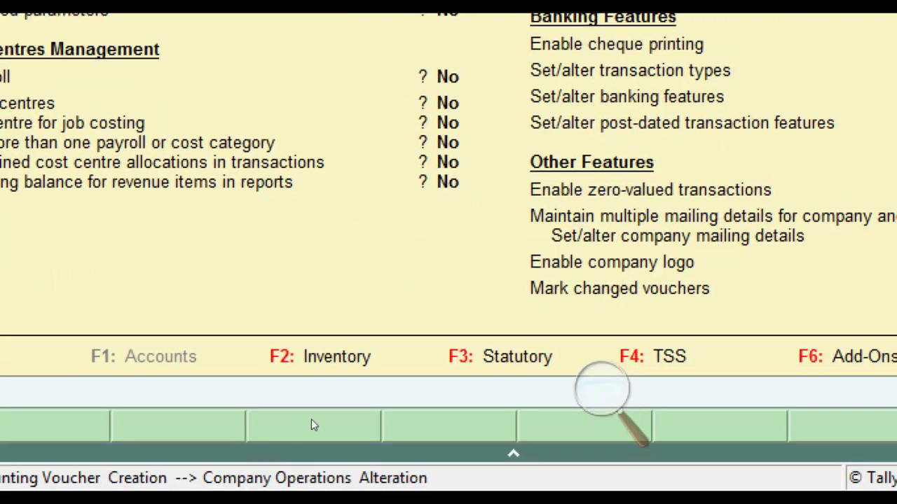
key(F2)
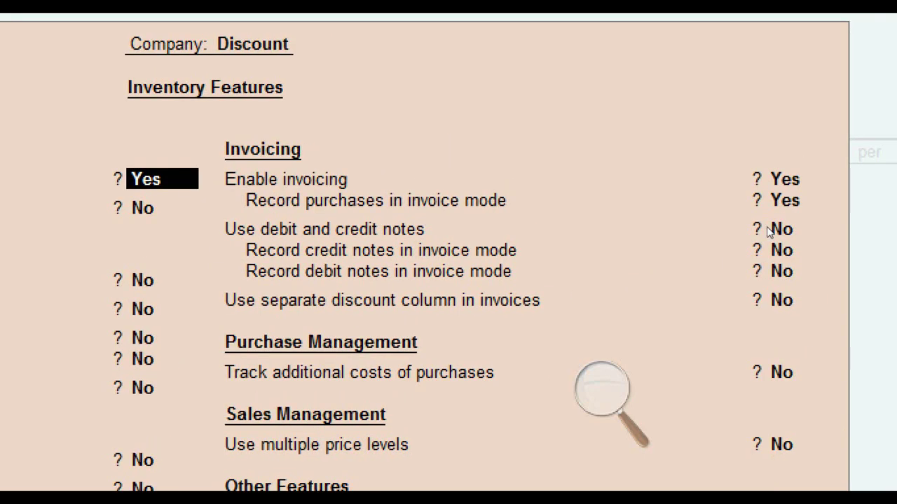
key(Return)
key(Return)
key(Return)
key(Return)
key(Return)
key(Return)
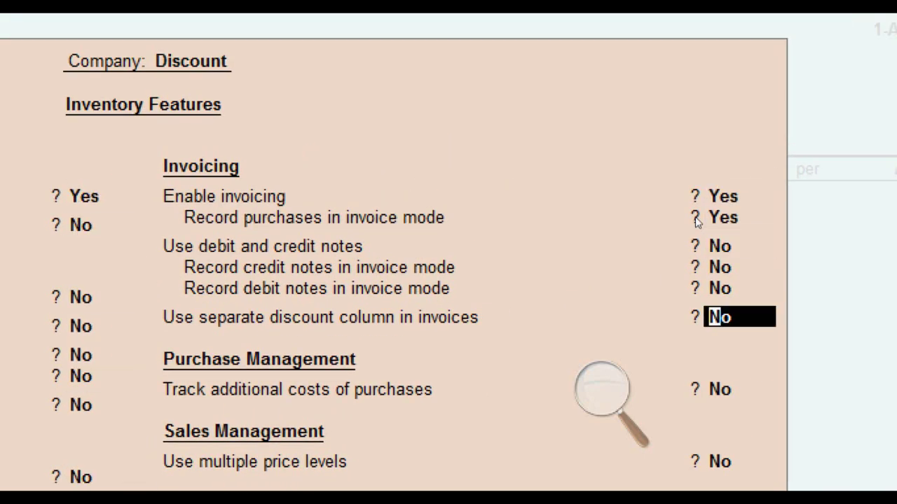
text(y)
key(Return)
key(ctrl+a)
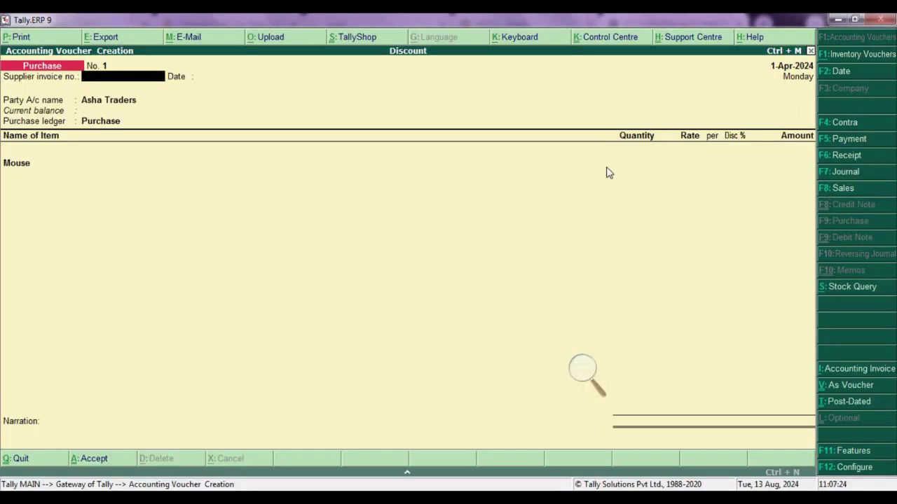
- Accept the voucher header and Asha Traders party details as they are, returning to the Mouse item line
key(Return)
key(Return)
key(Return)
key(Return)
key(Return)
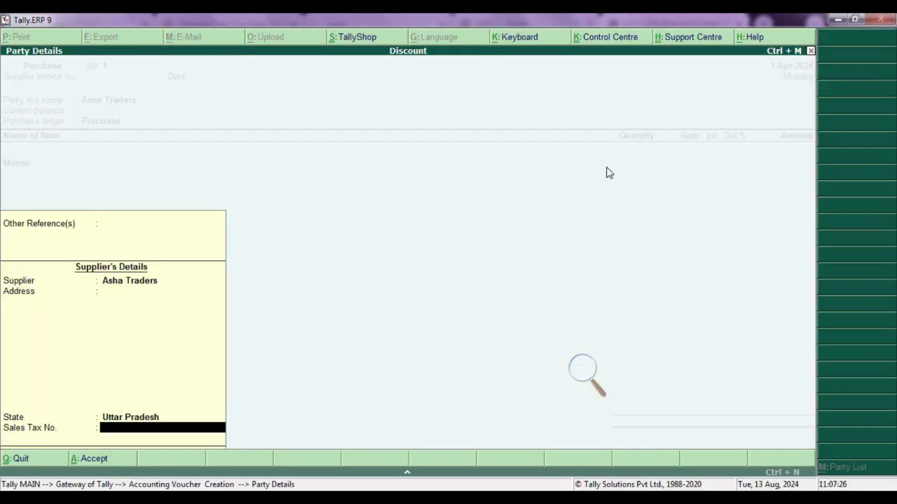
key(Return)
key(Return)
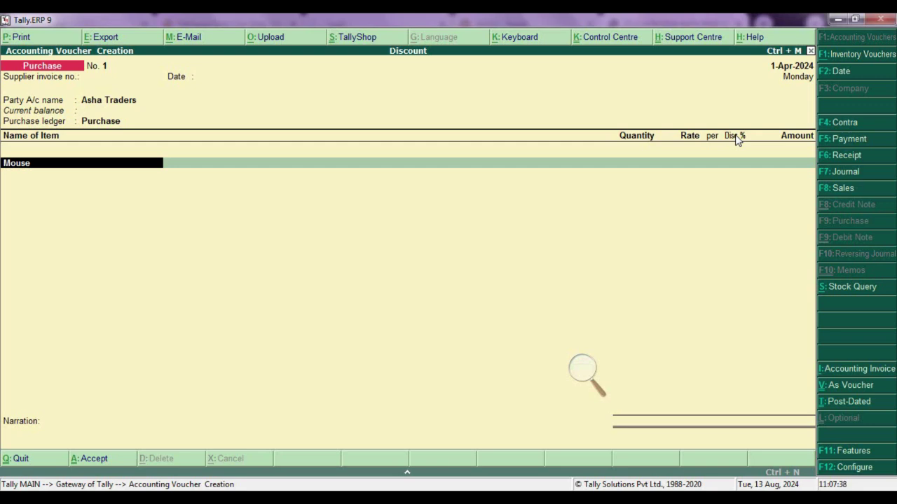
- Check the purchase list in the browser, then record Mouse with quantity 6 pc, the standard 380 rate and a 3% discount
key(Return)
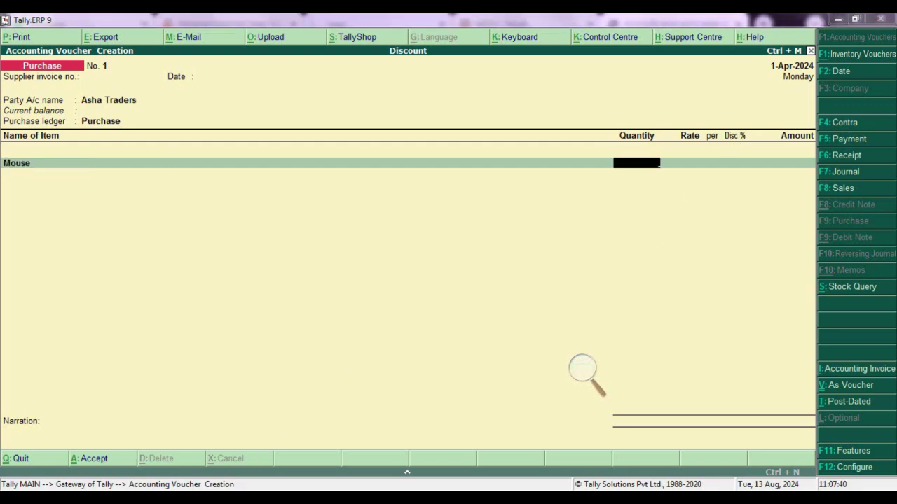
key(alt+Tab)
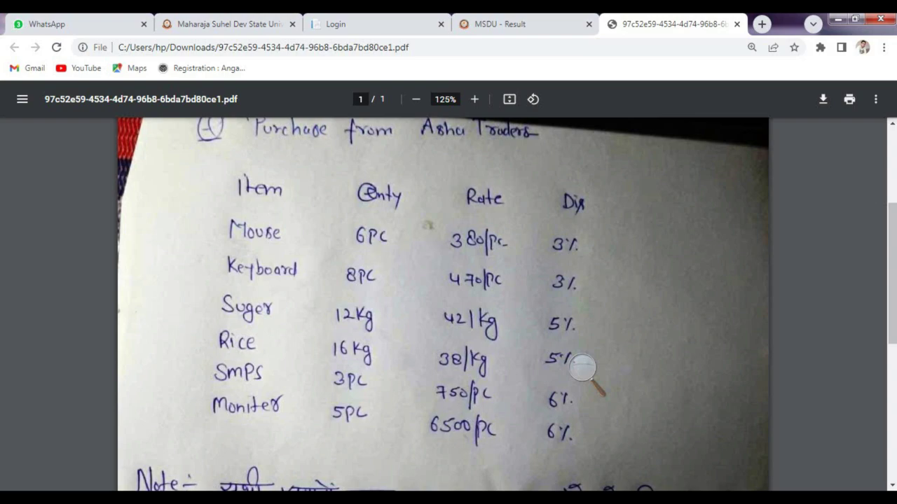
key(alt+Tab)
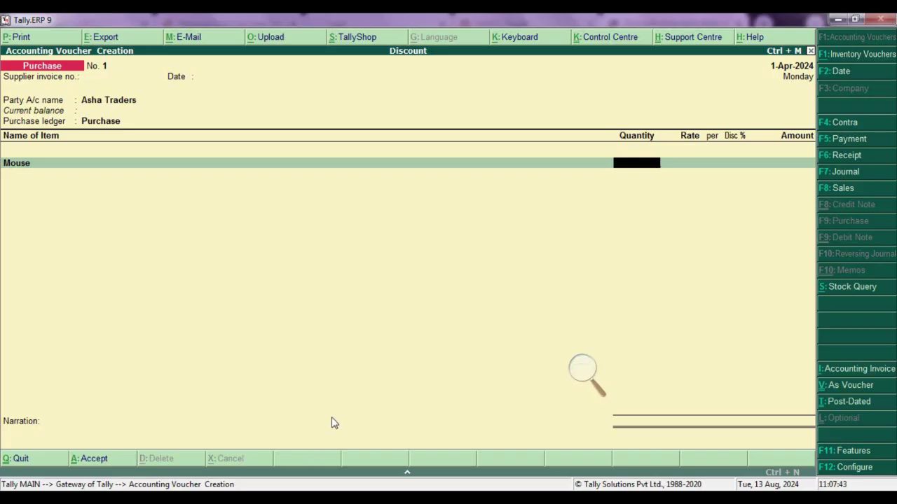
text(6)
key(Return)
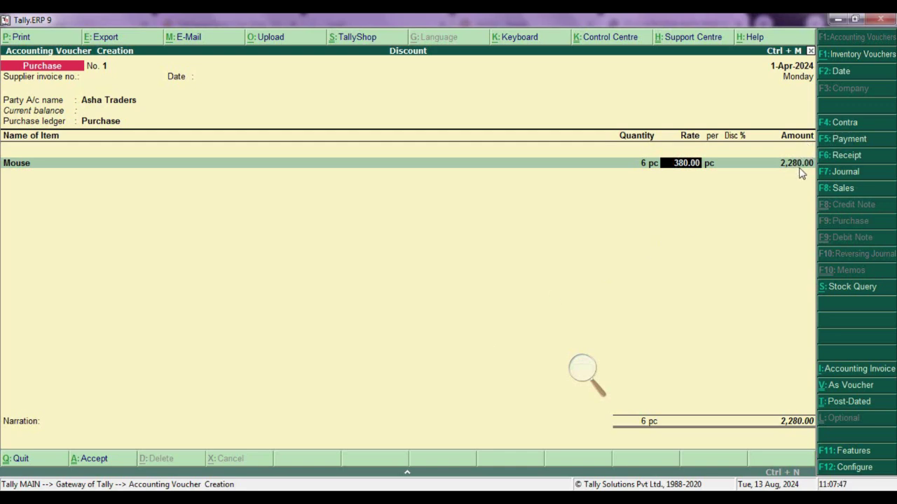
key(Return)
key(Return)
text(3)
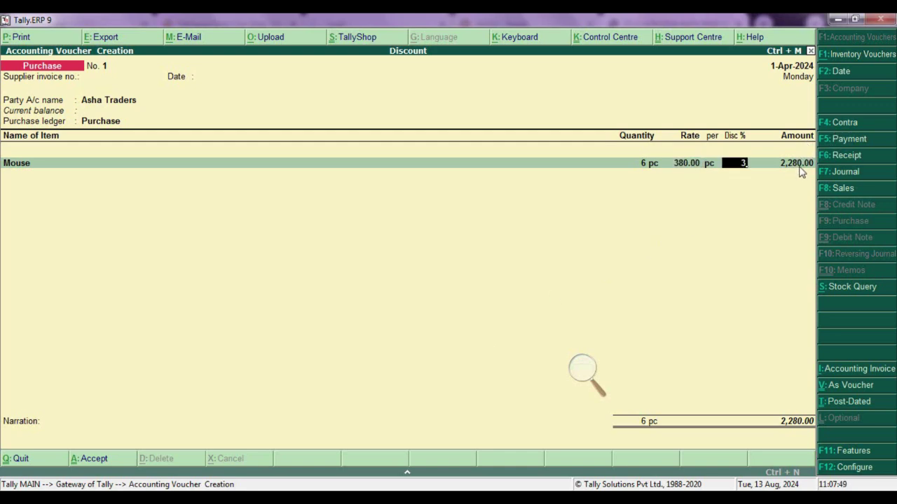
key(Return)
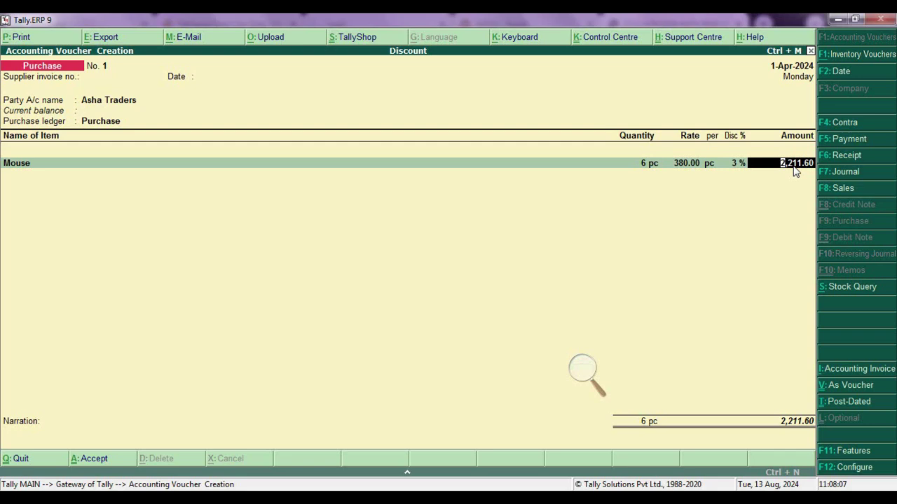
key(Return)
- Add Key Board to the purchase with quantity 8 pc, the standard 470 rate and a 3% discount, checking the browser list
text(K)
key(Return)
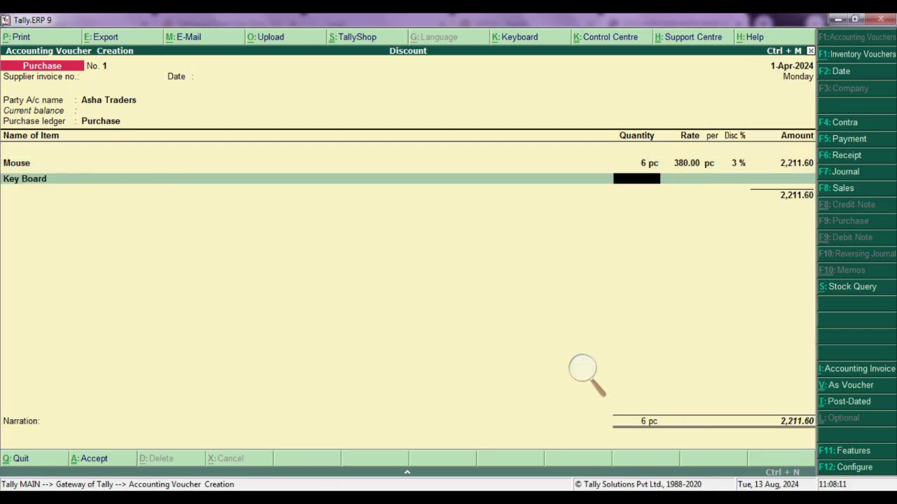
key(alt+Tab)
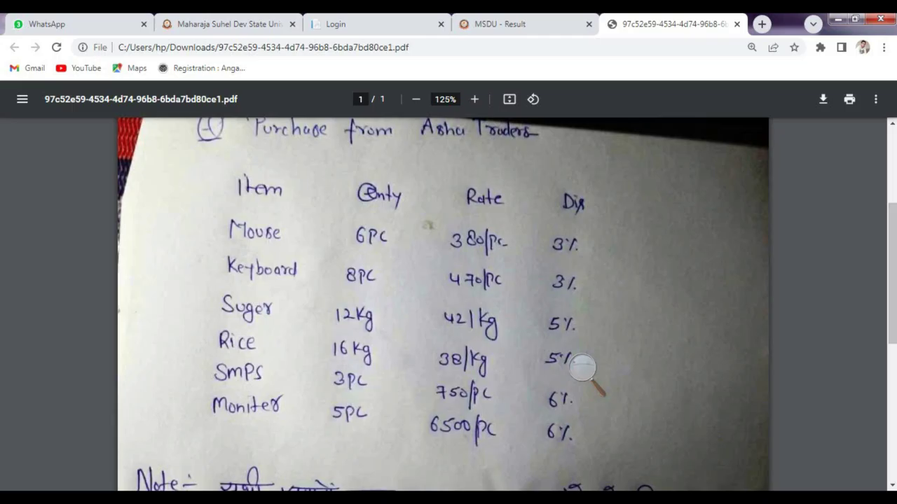
key(alt+Tab)
text(8)
key(Return)
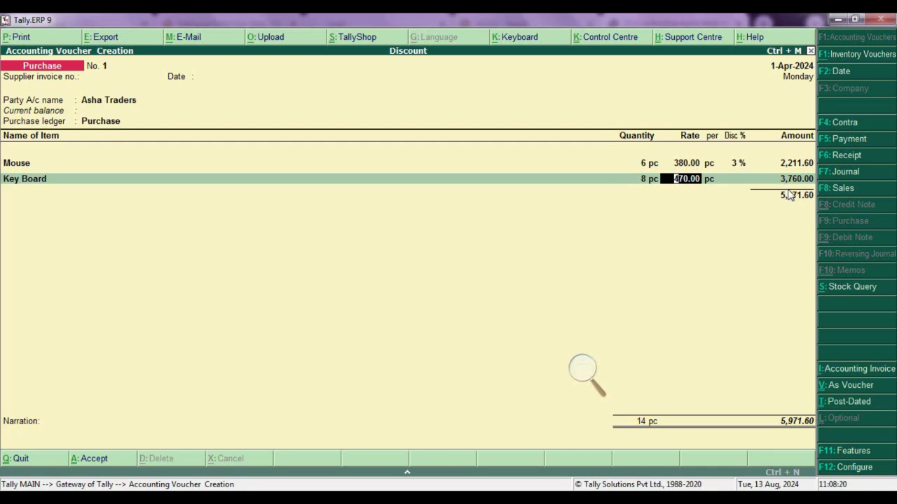
key(Return)
key(Return)
text(3)
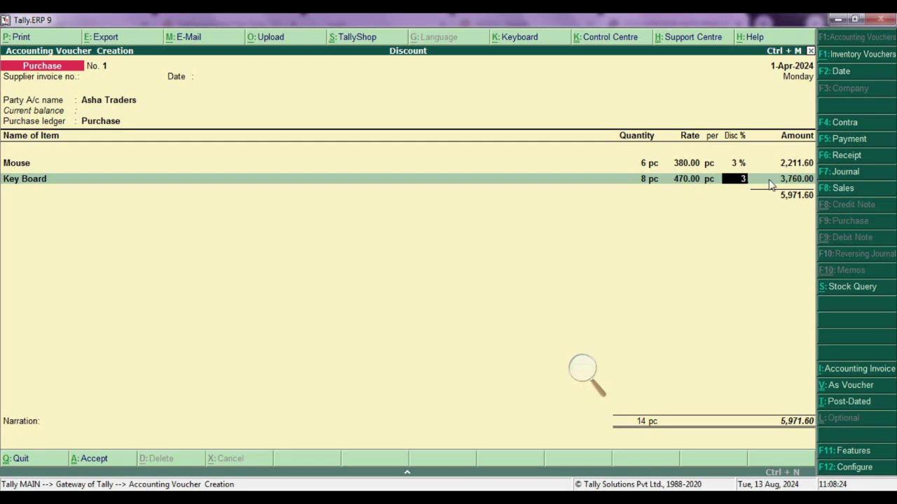
key(Return)
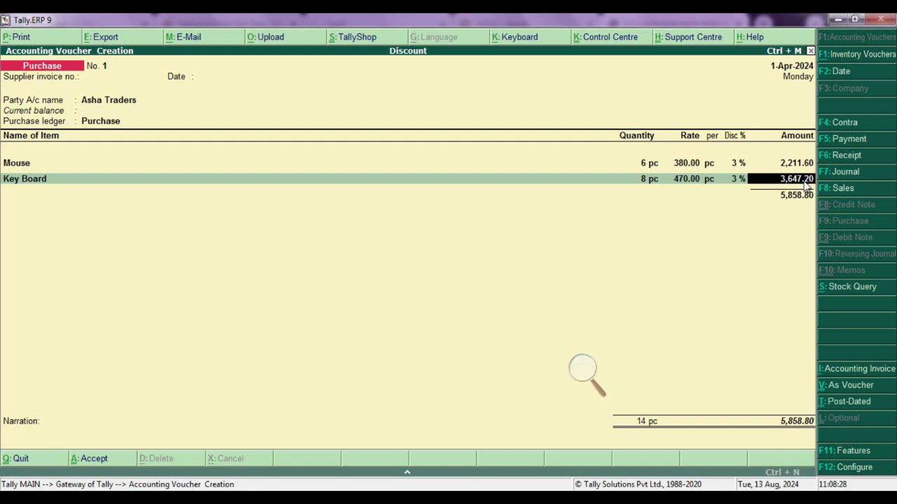
key(Return)
- Add Suger to the purchase with quantity 12 kg, rate 42 and a 5% discount, checking the browser list
text(S)
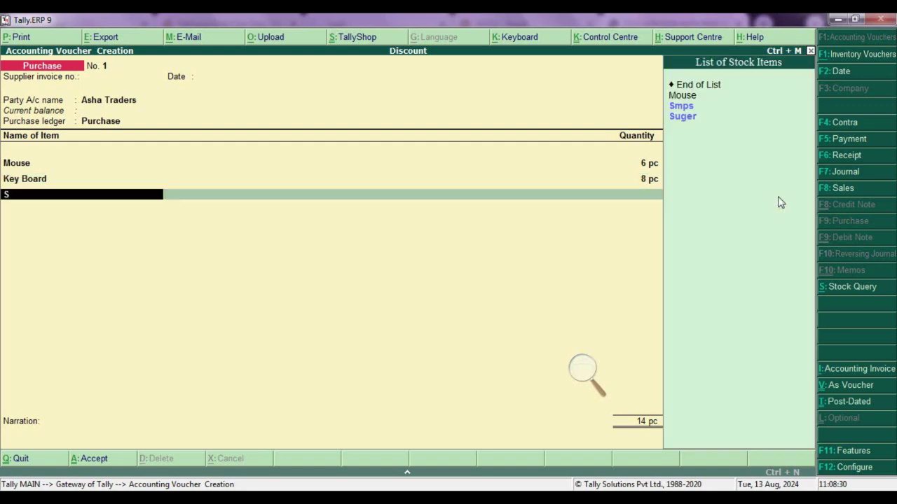
key(Return)
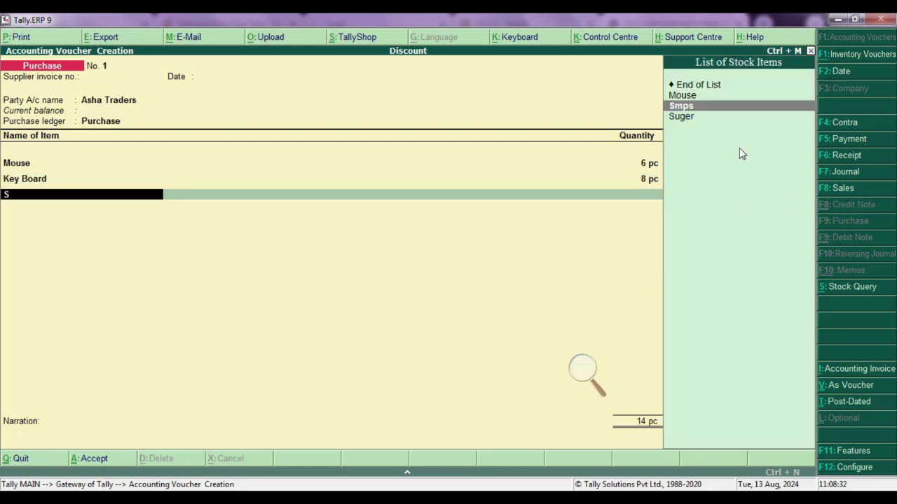
key(Down)
key(Return)
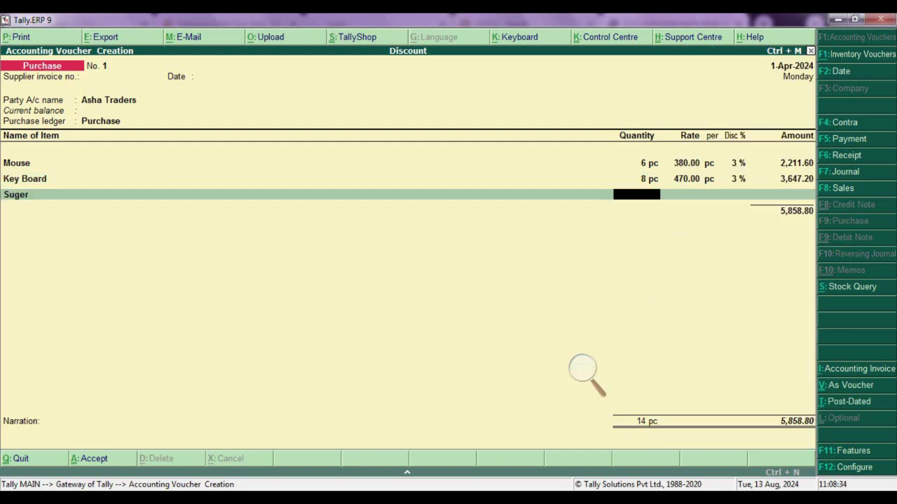
key(alt+Tab)
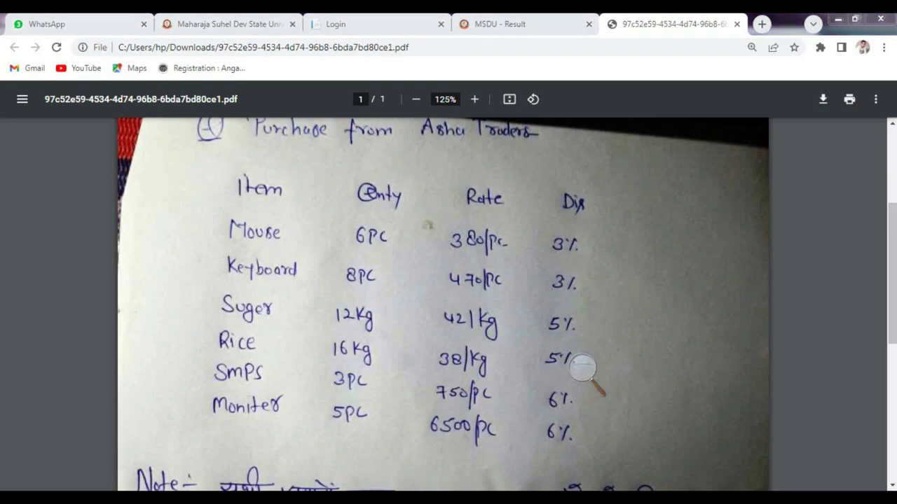
key(alt+Tab)
text(12)
key(Return)
text(42)
key(Return)
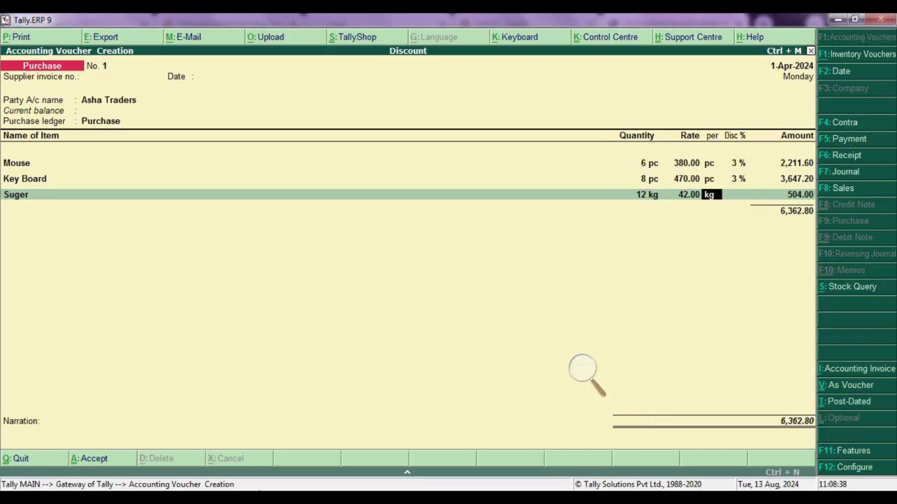
key(Return)
text(5)
key(Return)
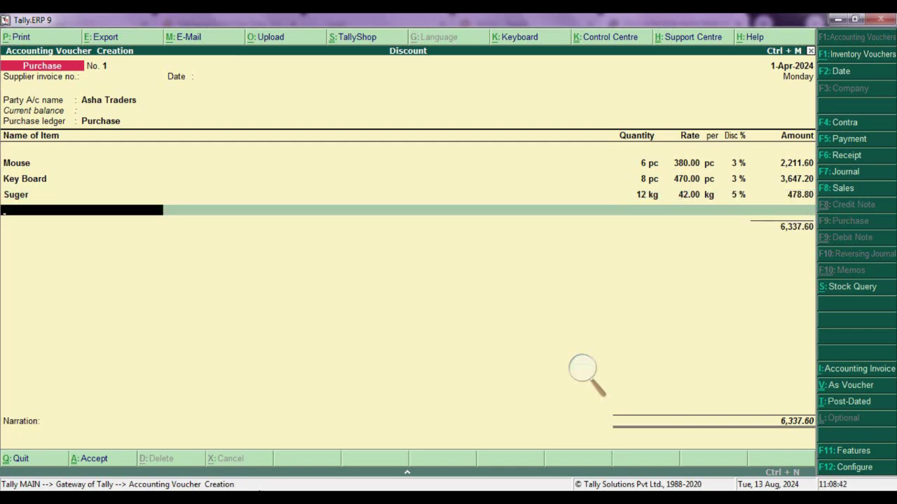
- Add Rice to the purchase with quantity 16 kg, rate 38 and a 5% discount
text(r)
key(Return)
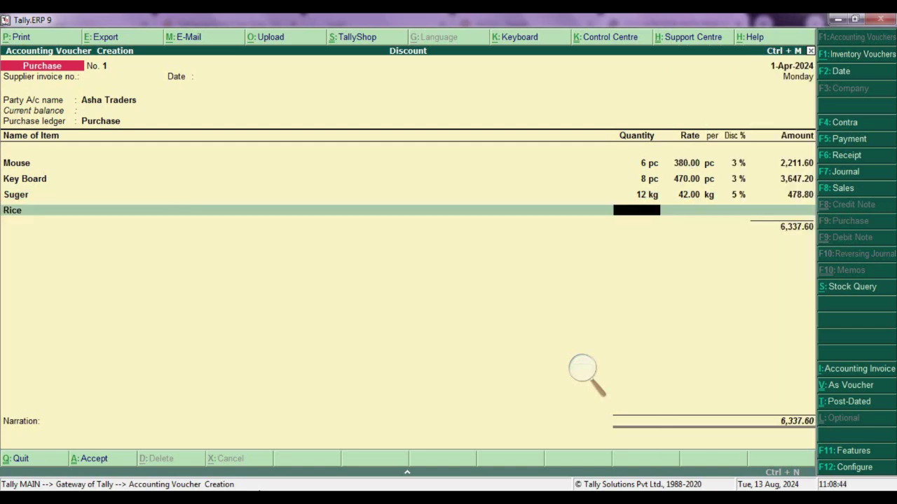
text(16)
key(Return)
text(38)
key(Return)
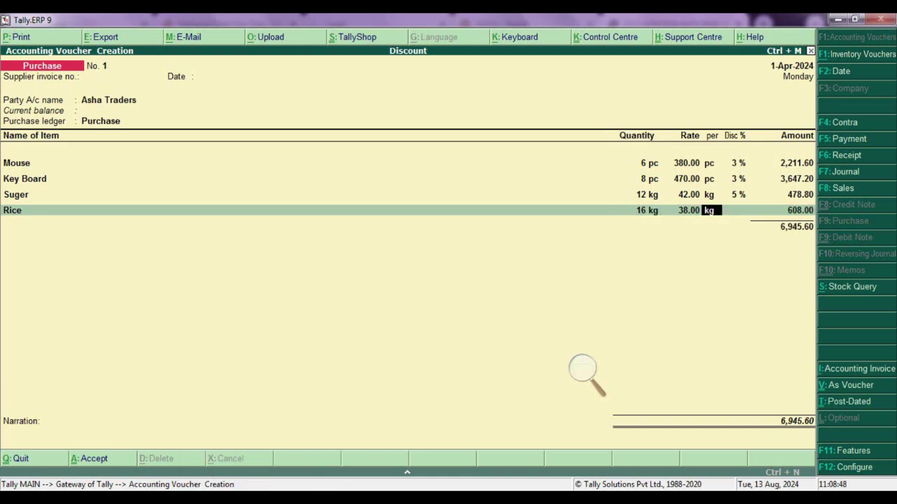
key(Return)
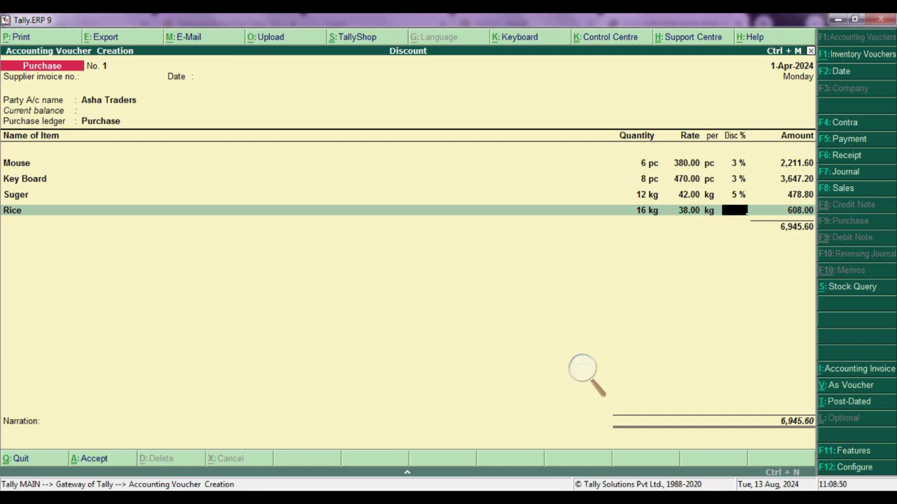
text(5)
key(Return)
key(Return)
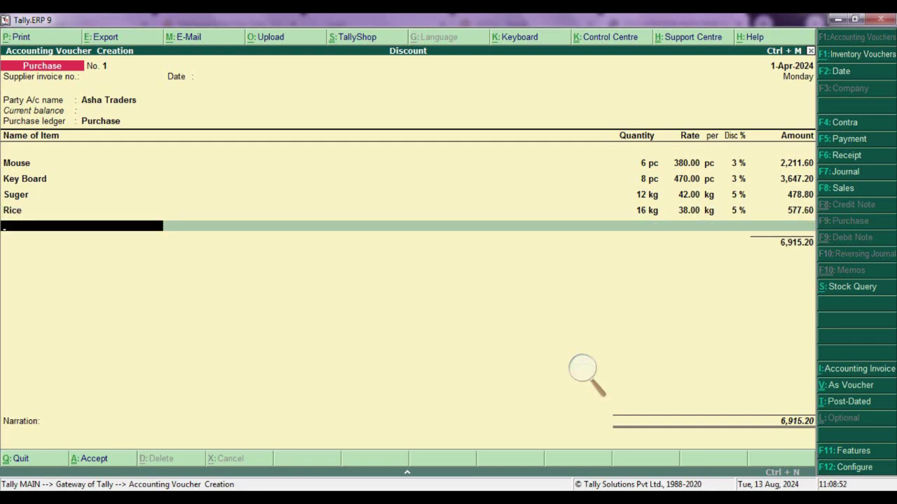
- Add Smps to the purchase with quantity 3 pc, the standard 750 rate and a 6% discount, checking the browser list
text(S)
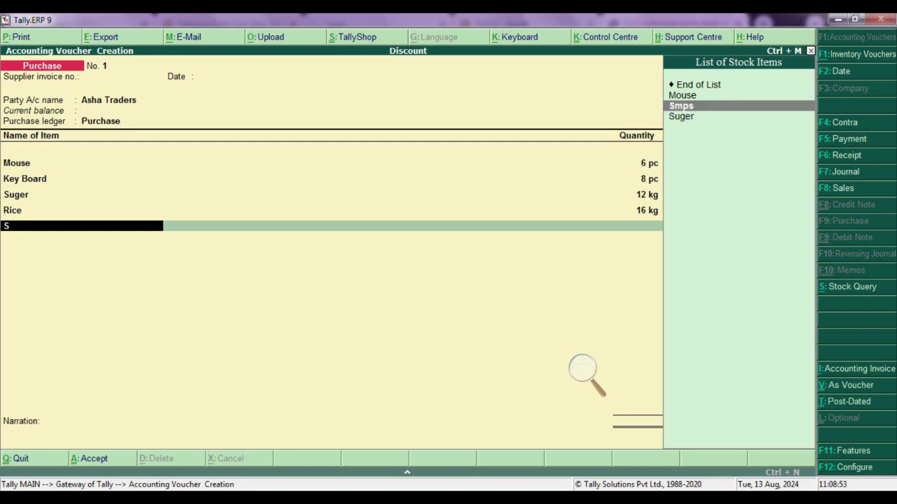
key(Return)
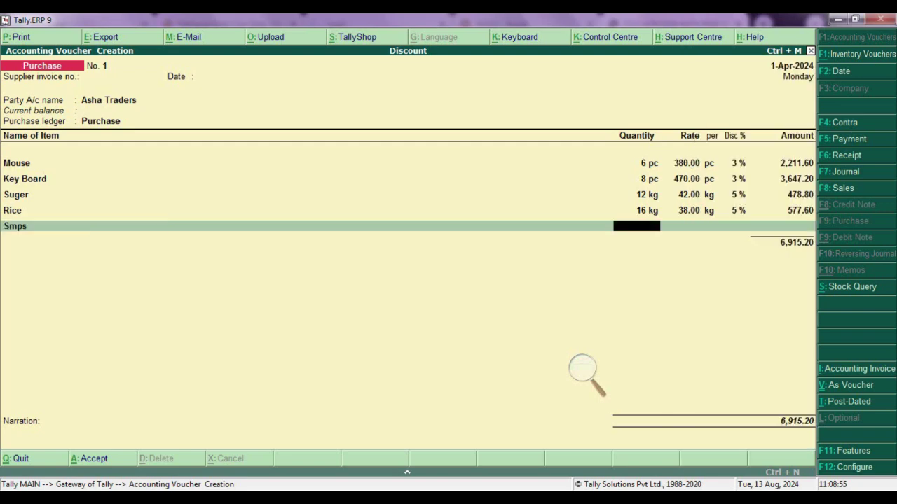
click(227, 405)
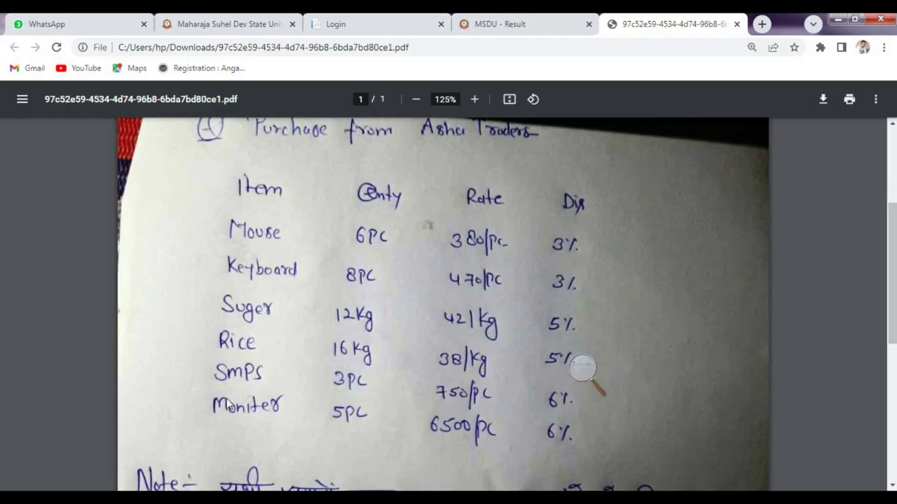
key(alt+Tab)
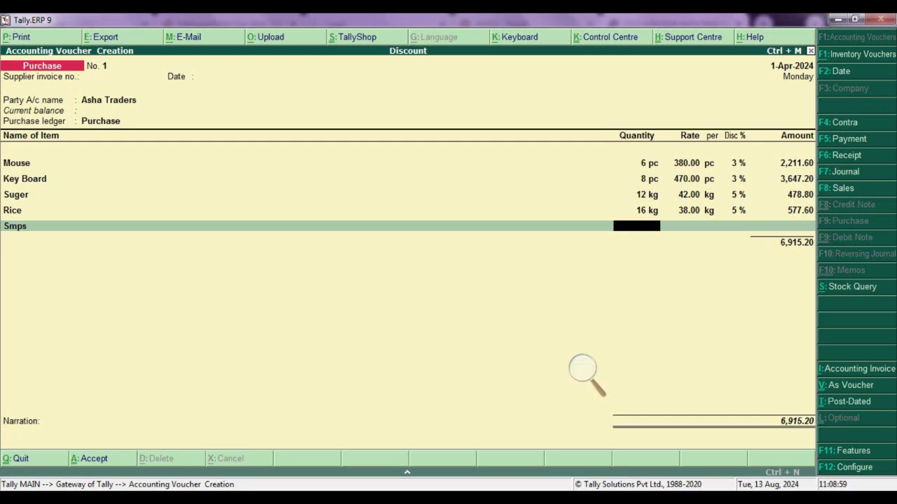
text(3)
key(Return)
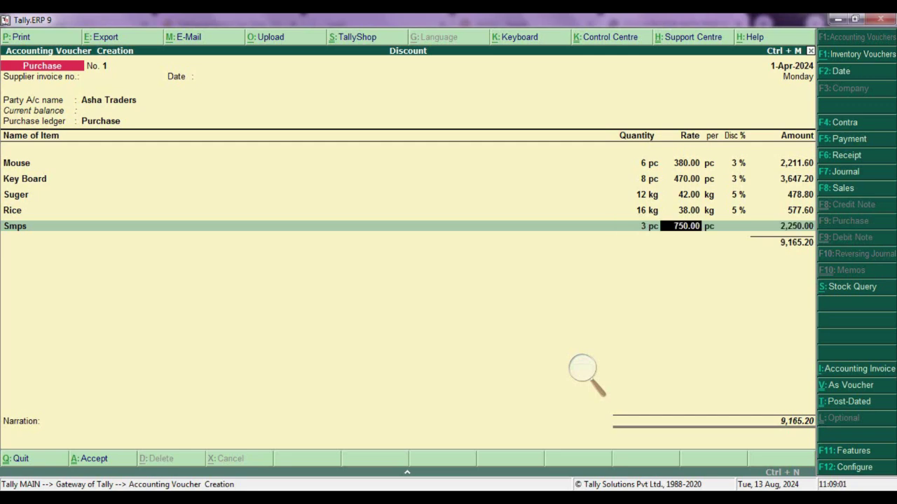
key(Return)
key(Return)
text(6)
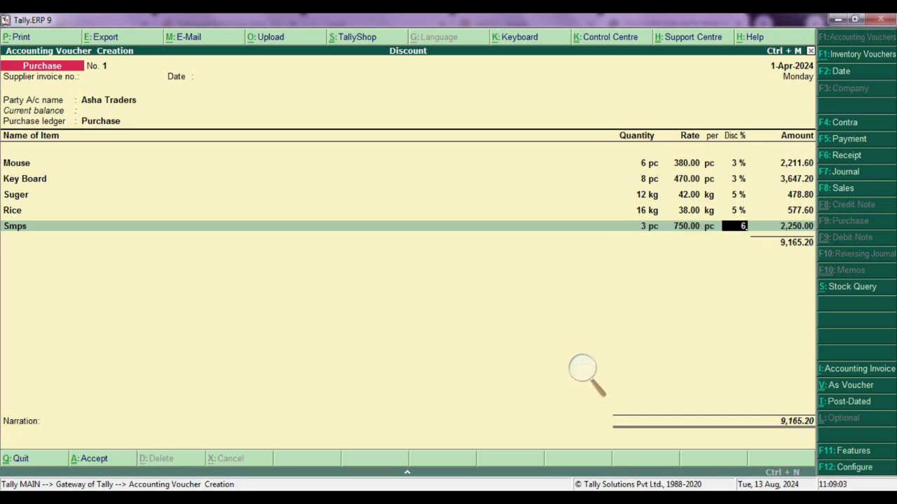
key(Return)
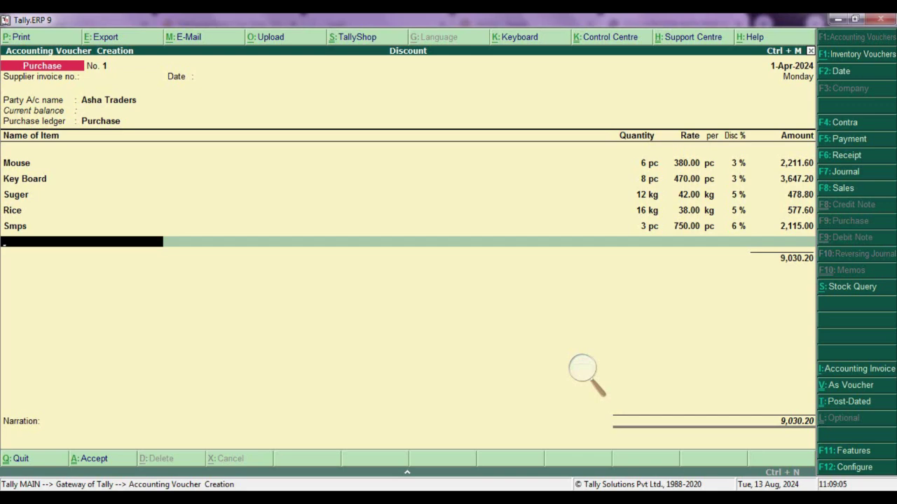
- Add Moniter to the purchase with quantity 5 pc, the standard 6,500 rate and a 6% discount
text(M)
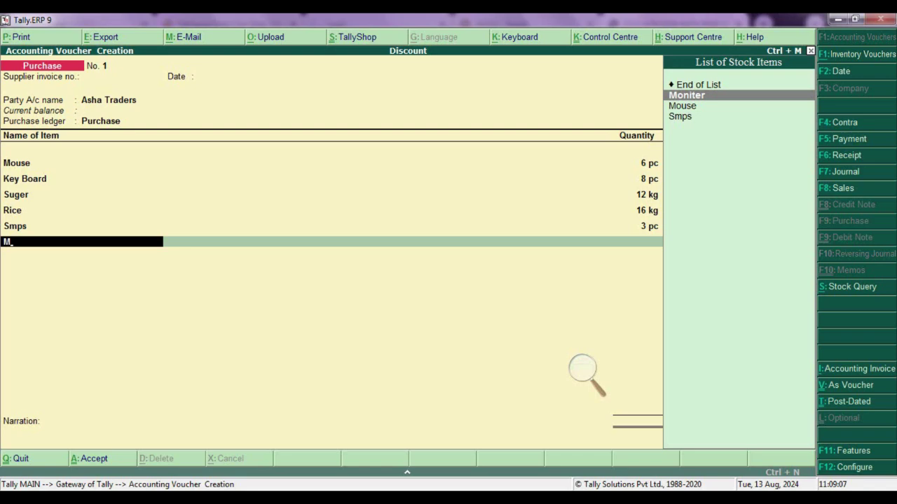
key(Return)
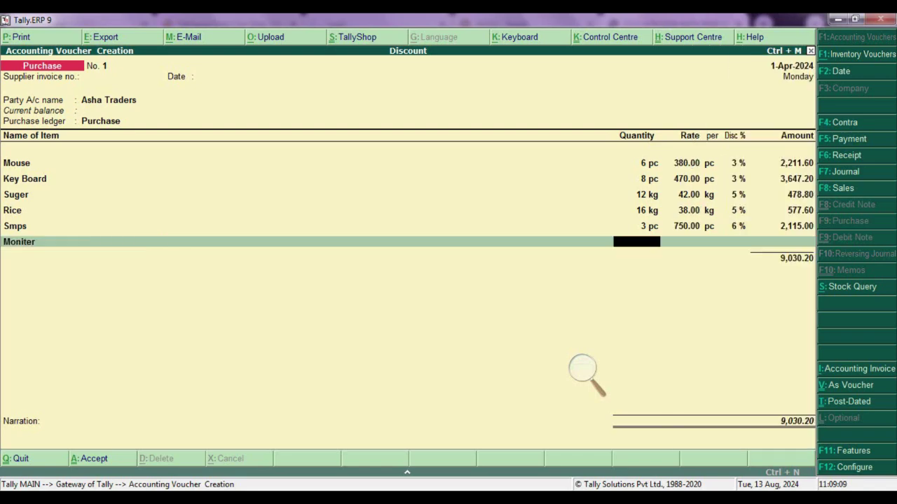
text(5)
key(Return)
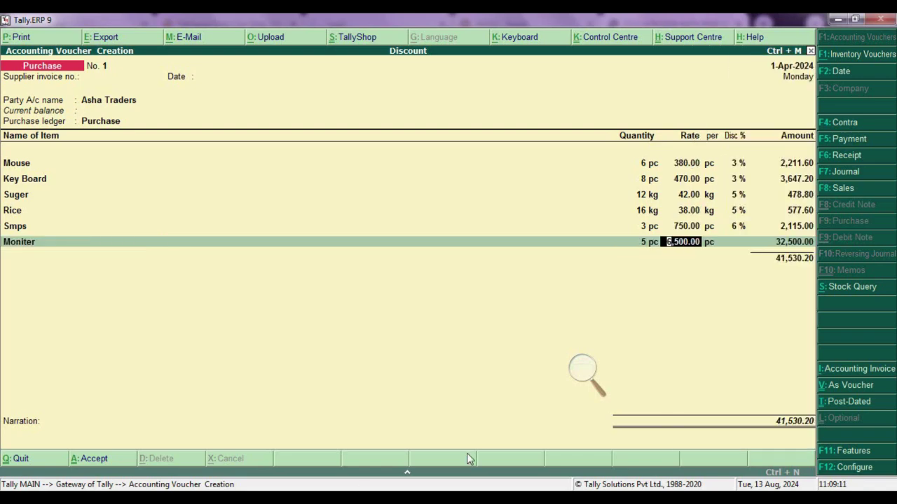
key(Return)
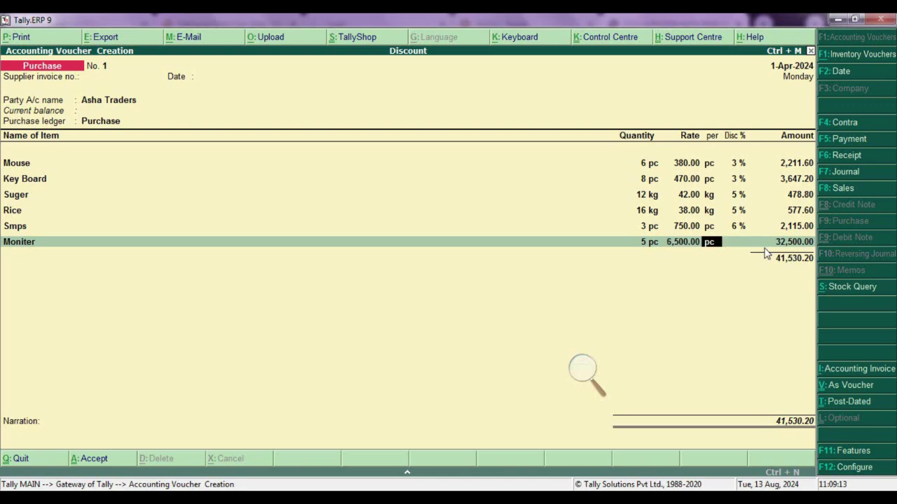
key(Return)
text(6)
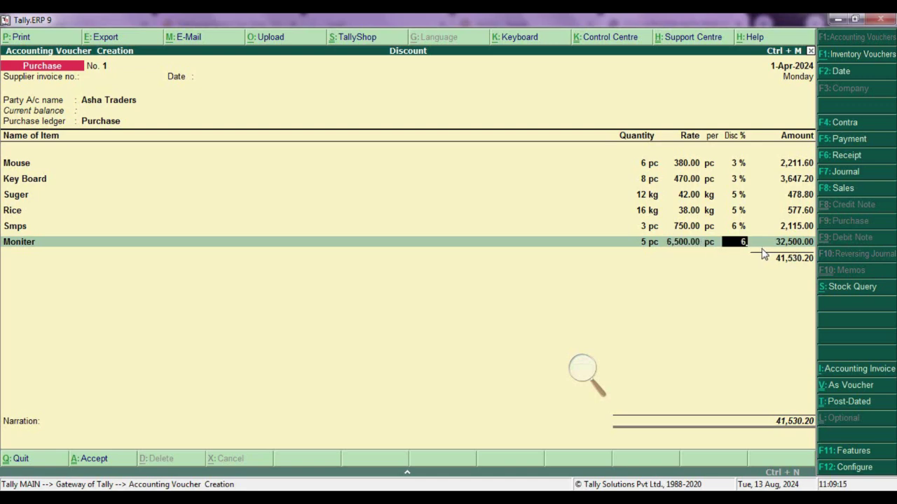
key(Return)
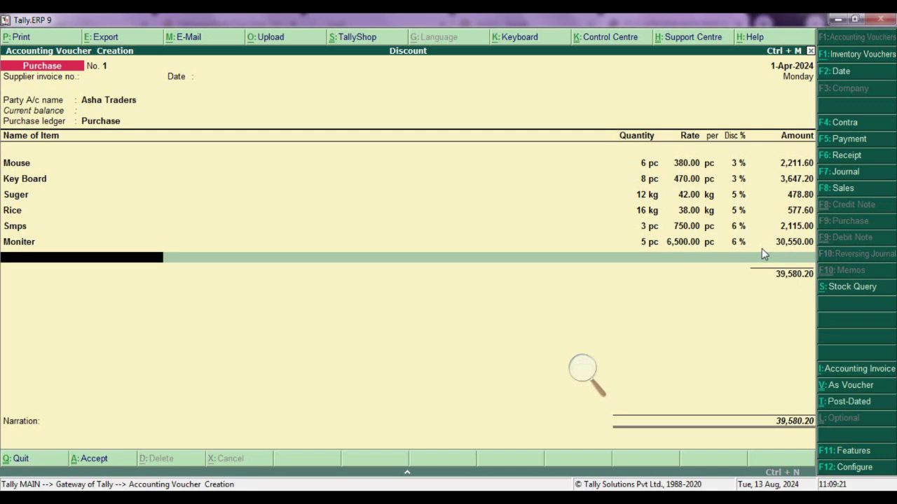
- End the item list, leave the narration blank and save the purchase voucher
key(Return)
key(Return)
key(Return)
key(Return)
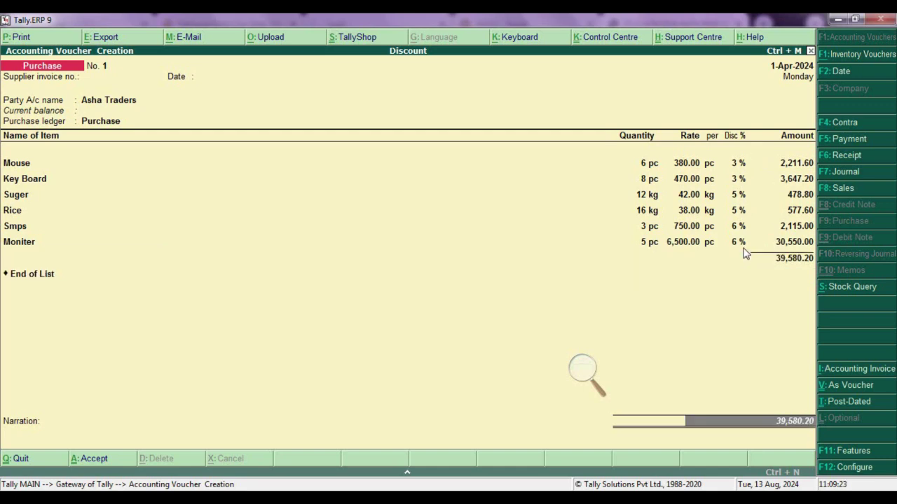
key(Return)
key(Return)
key(Return)
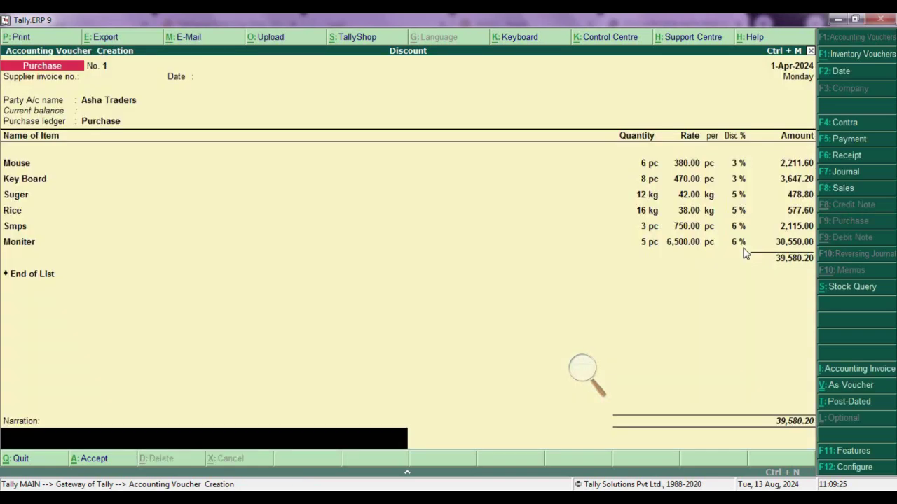
key(Return)
key(Return)
- From a new purchase voucher, disable the separate discount column in invoices in the inventory features and save the setting
key(alt+F7)
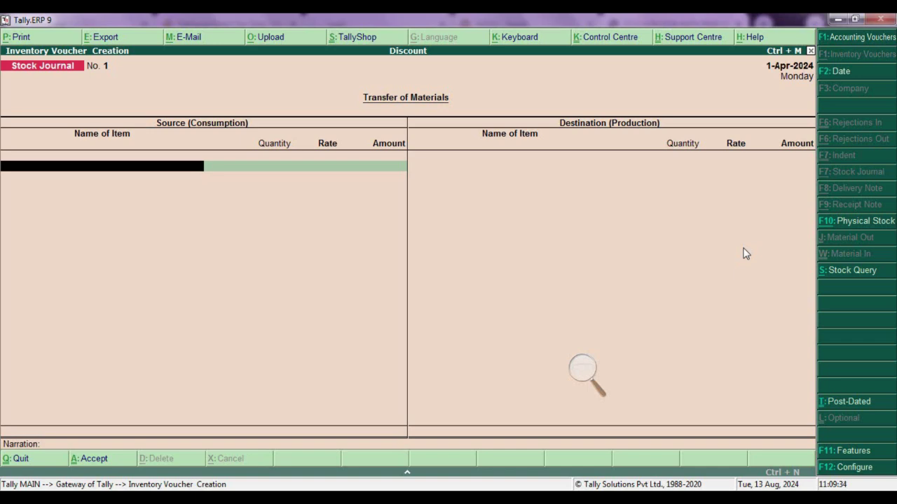
key(F9)
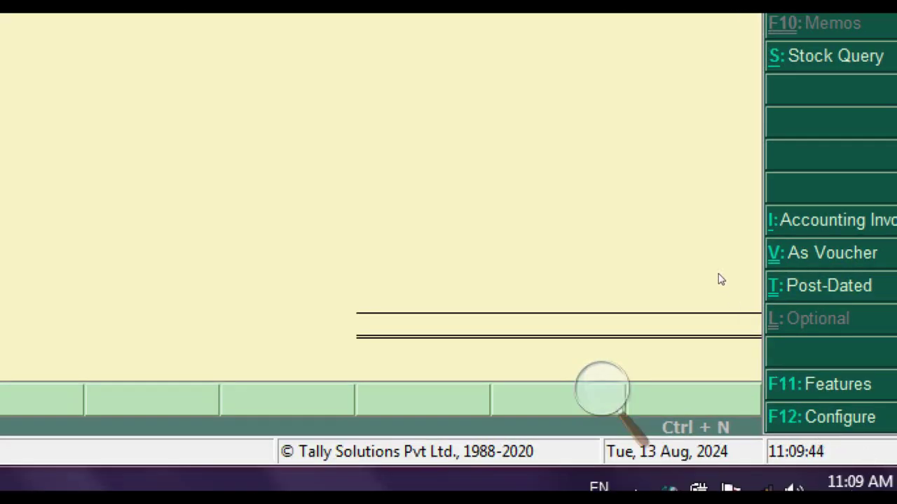
key(F11)
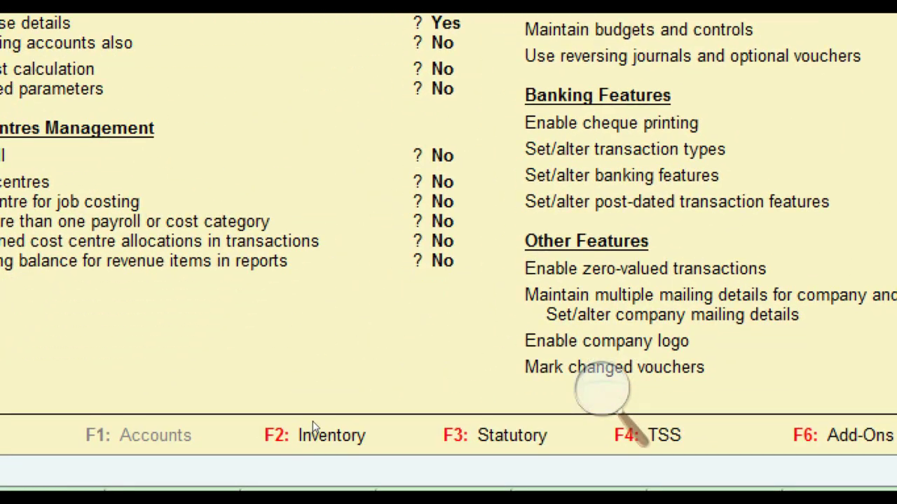
click(313, 421)
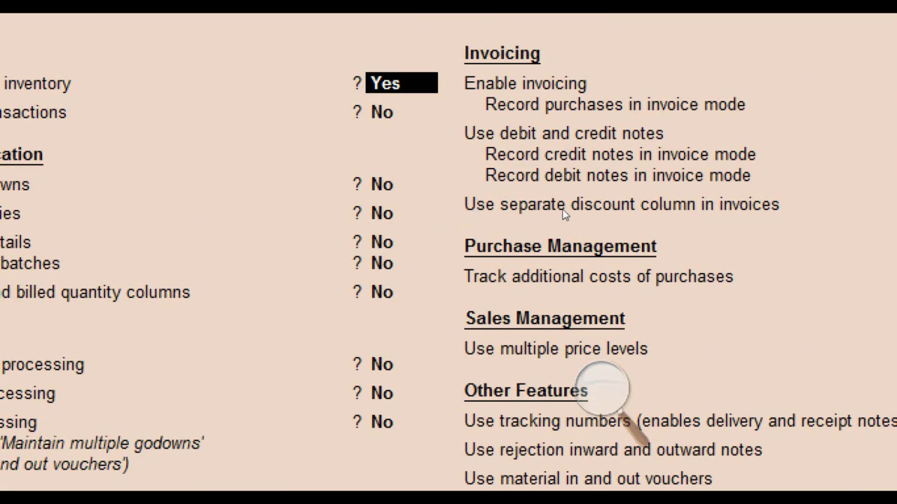
key(Down)
key(Down)
key(Down)
key(Down)
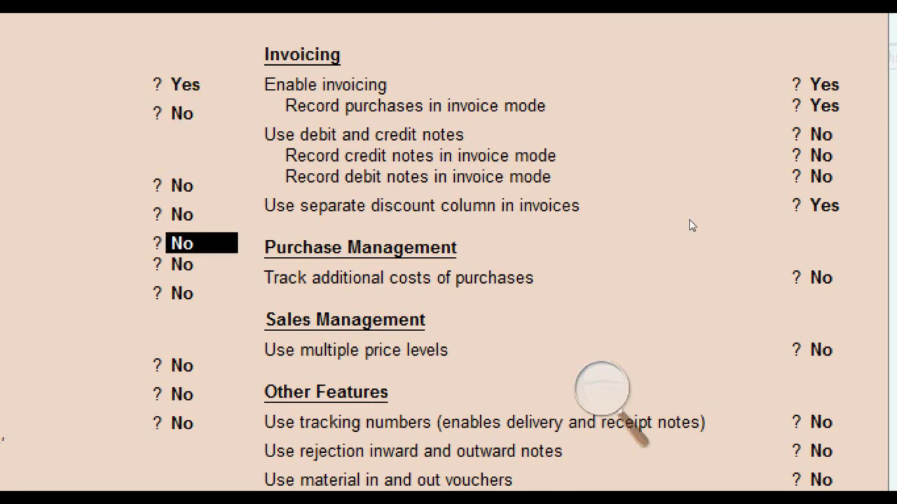
key(Down)
key(Down)
key(Down)
key(Down)
key(Down)
key(Down)
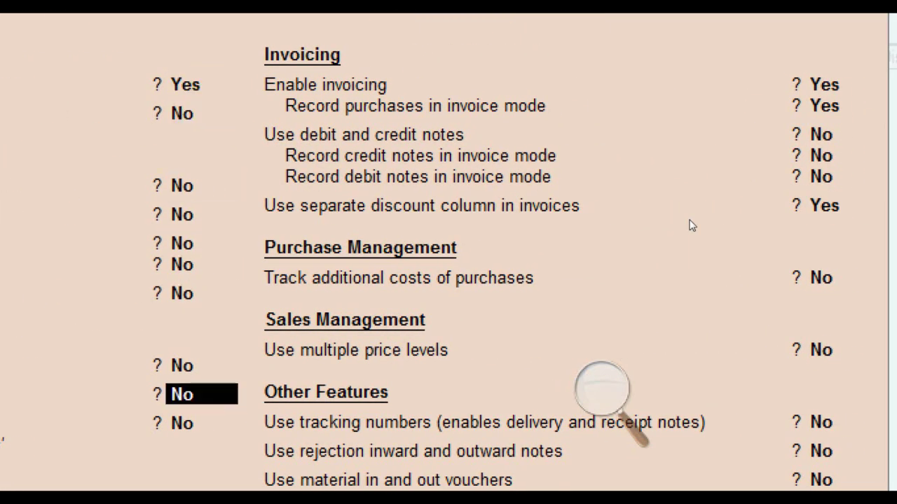
key(n)
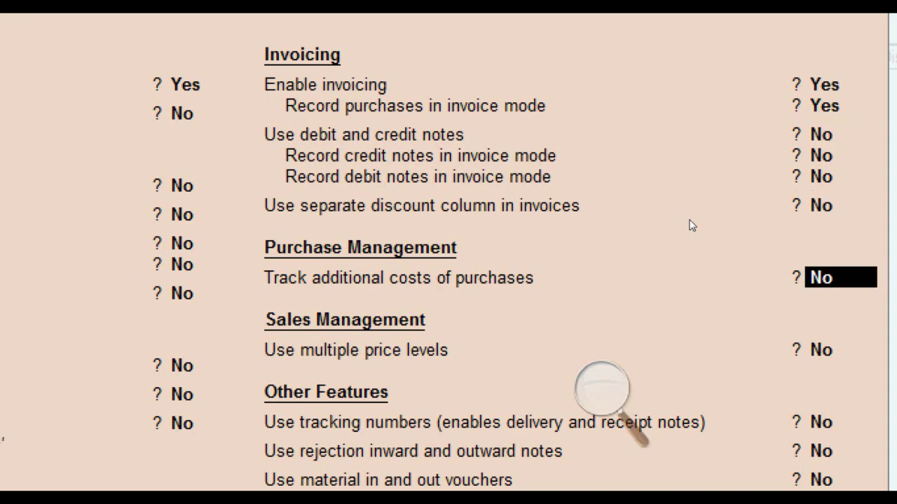
key(ctrl+a)
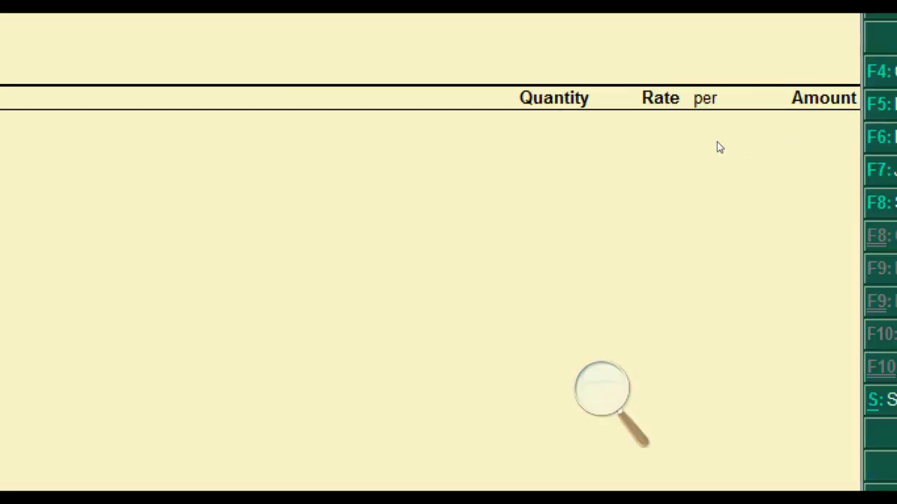
- Leave the supplier invoice details blank and choose Asha Traders as the party and Purchase as the purchase ledger
key(Return)
key(Return)
key(Return)
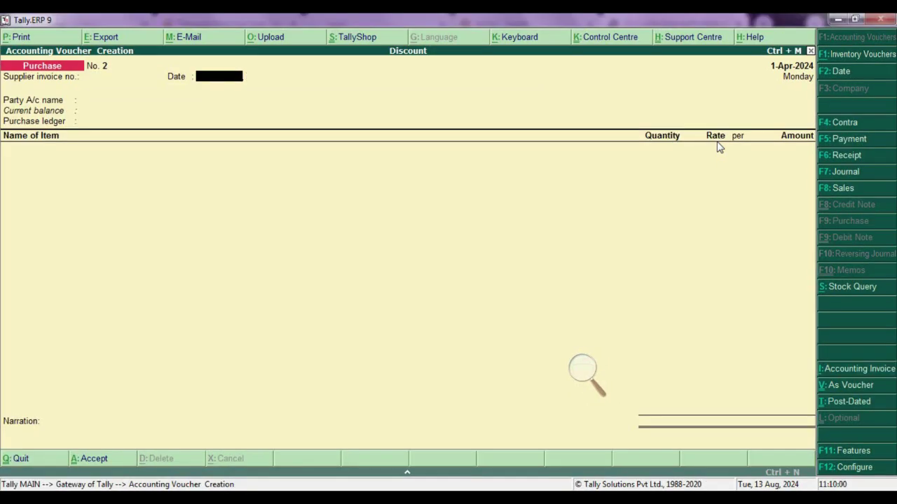
key(Return)
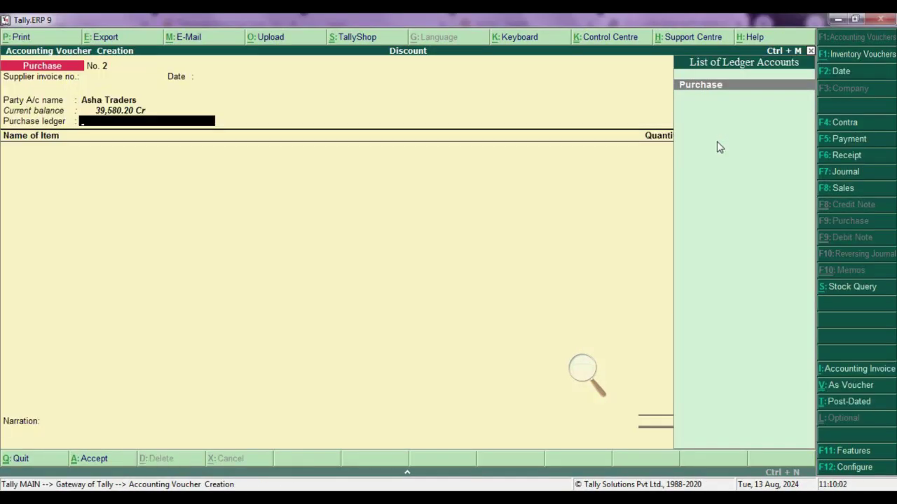
key(Return)
- Add Suger to the purchase with quantity 12 kg at the standard 42 rate
text(S)
key(Down)
key(Down)
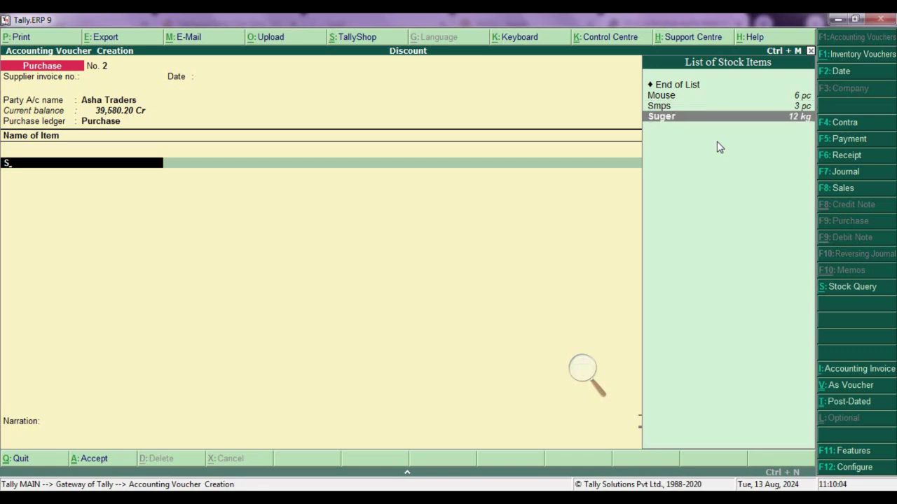
key(Return)
text(12)
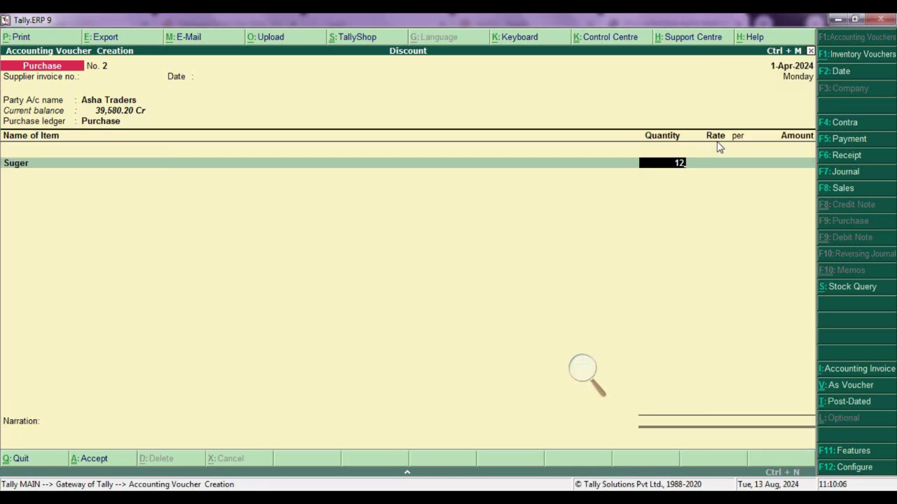
key(Return)
key(Return)
key(Return)
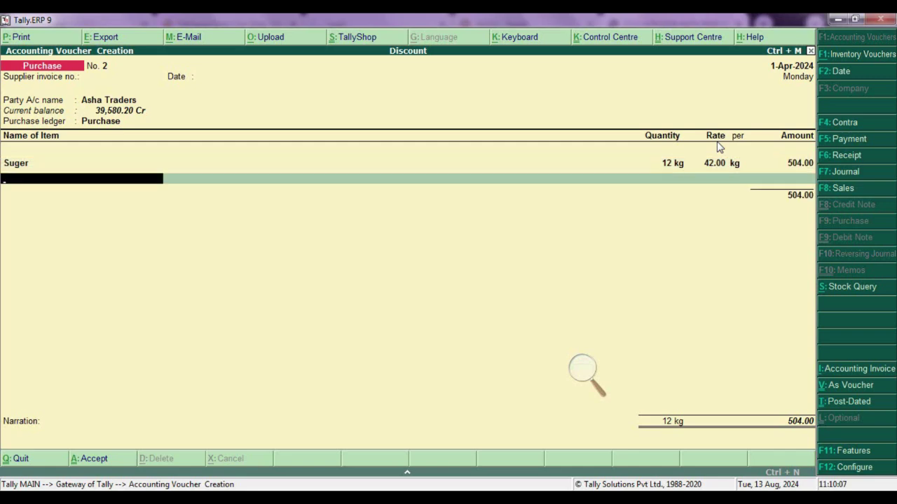
- Add Rice to the purchase with quantity 16 kg at the standard 38 rate
text(r)
key(Return)
text(16)
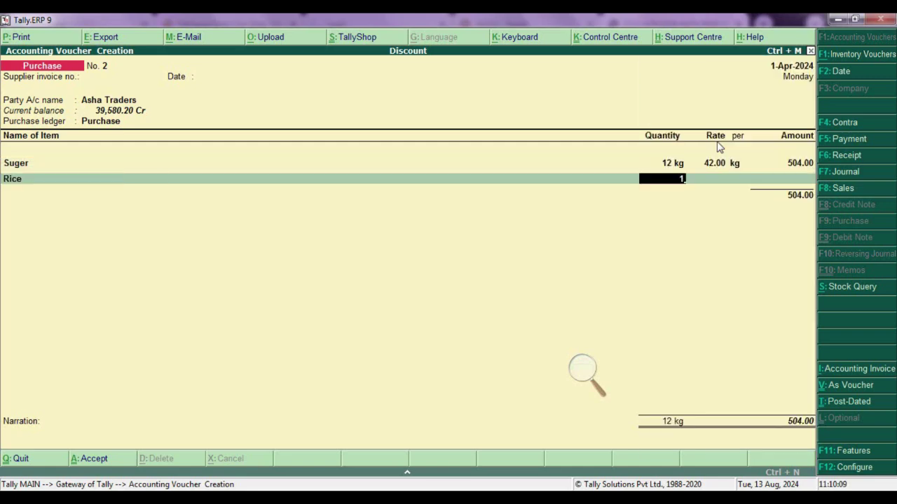
key(Return)
key(Return)
key(Return)
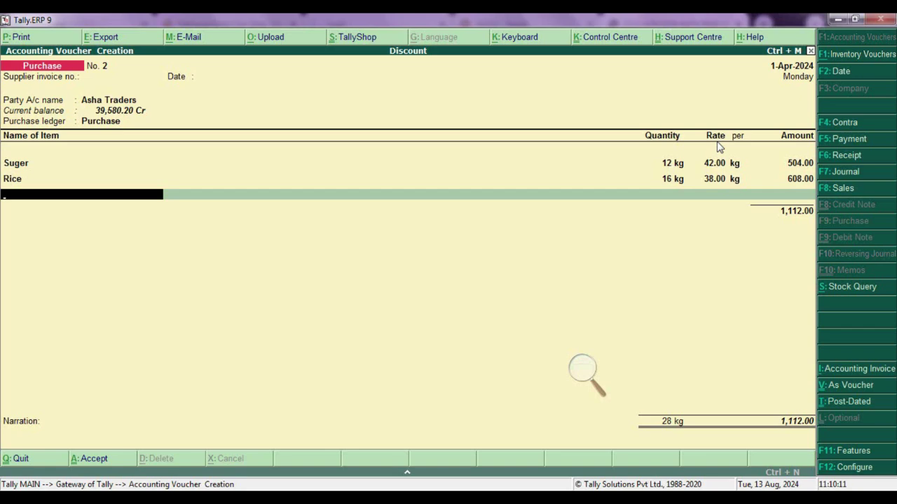
- Add Mouse to the purchase with quantity 6 pc at the standard 380 rate
key(Down)
key(Down)
key(Return)
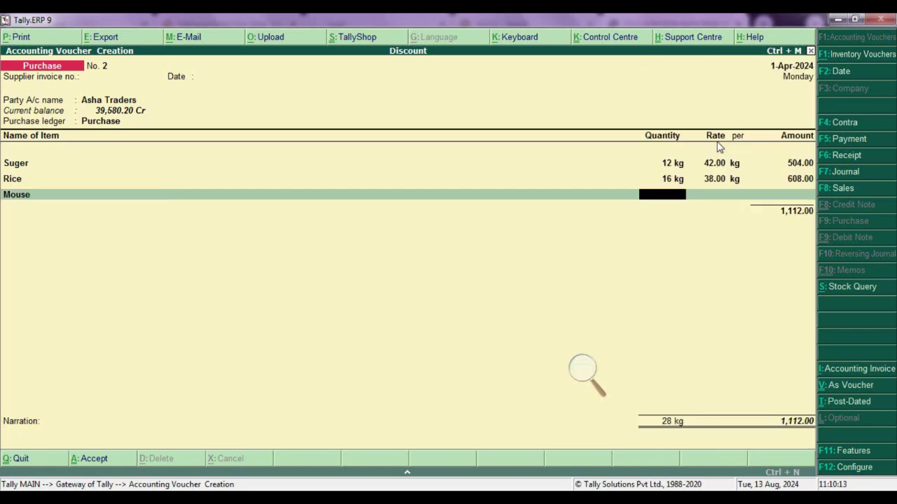
text(6)
key(Return)
key(Return)
key(Return)
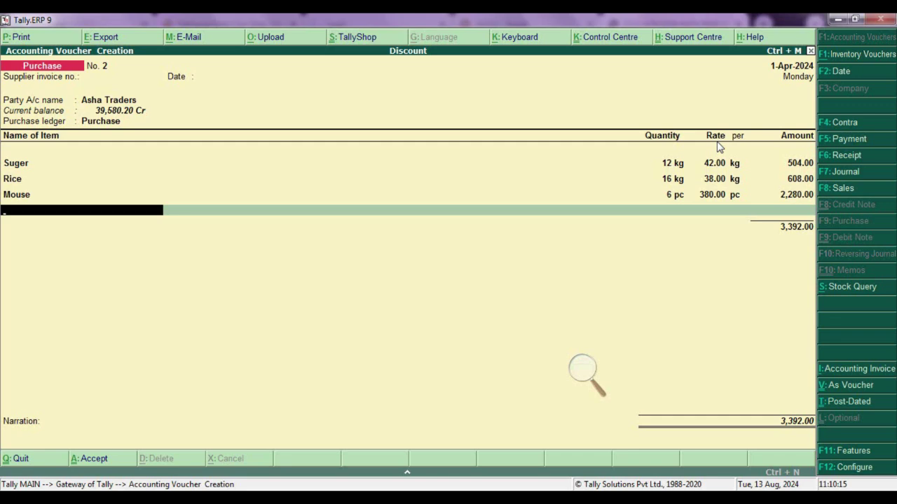
- Add Key Board to the purchase with quantity 12 pc at the standard 470 rate
text(K)
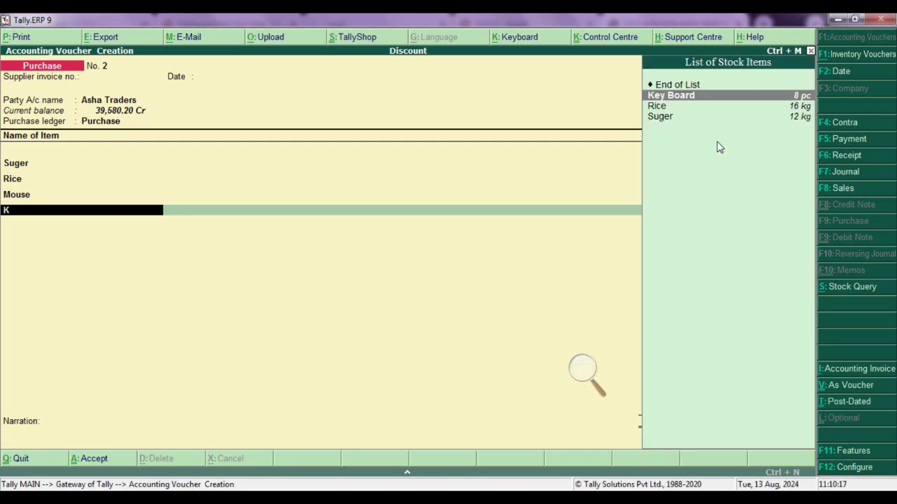
key(Return)
text(12)
key(Return)
key(Return)
key(Return)
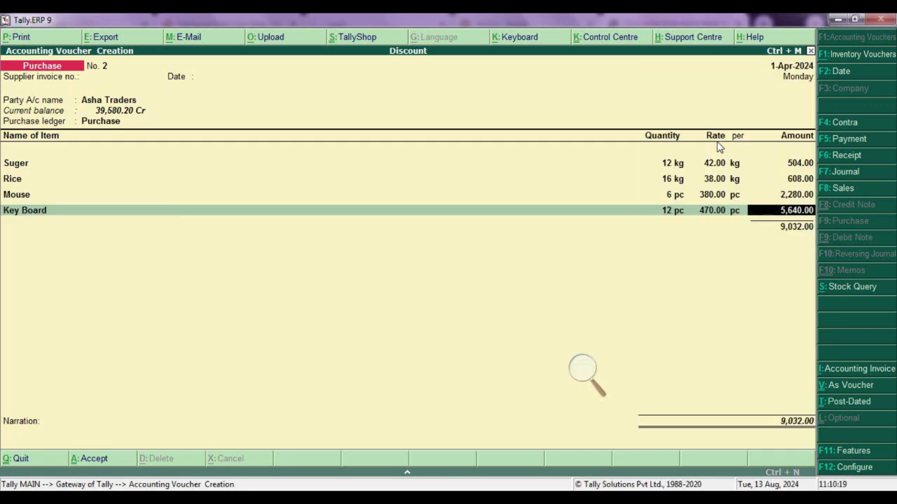
key(Return)
- Add Moniter to the purchase with quantity 10 pc at the standard 6,500 rate
text(M)
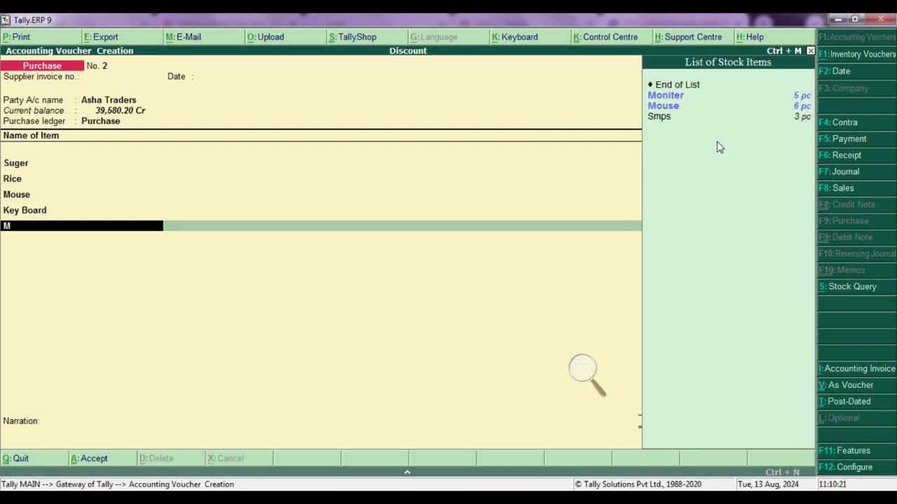
key(Down)
key(Up)
key(Return)
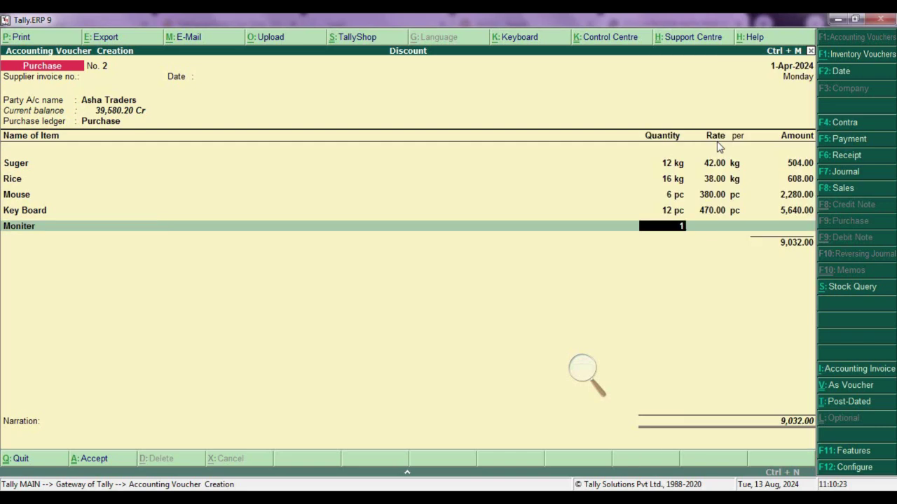
text(10)
key(Return)
key(Return)
key(Return)
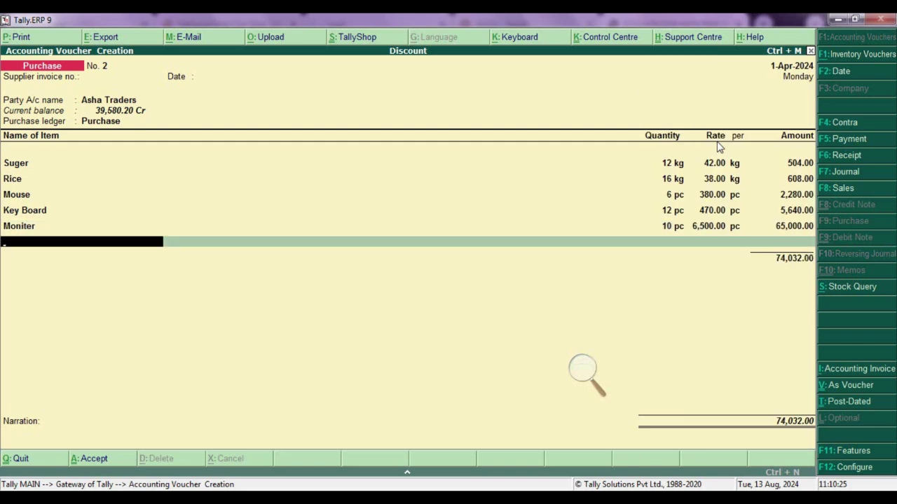
- Add Smps to the purchase with quantity 5 pc at the standard 750 rate
text(S)
key(Down)
key(Down)
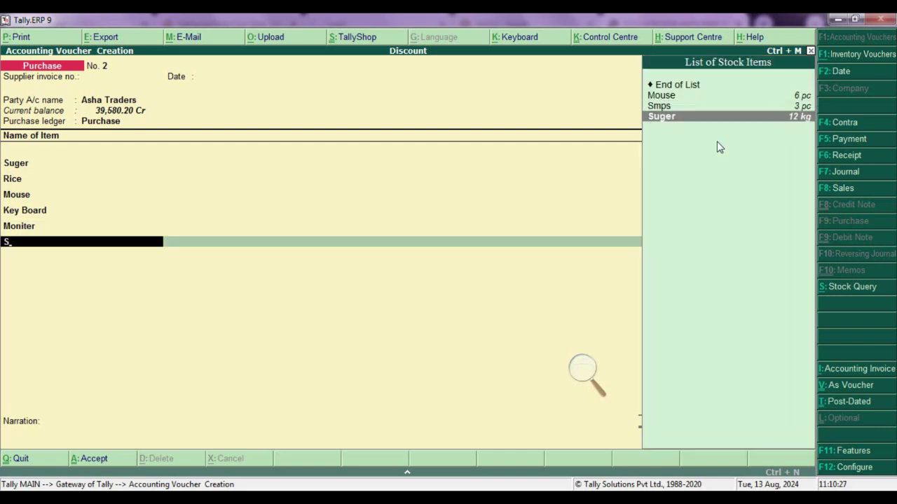
key(Up)
key(Return)
text(5)
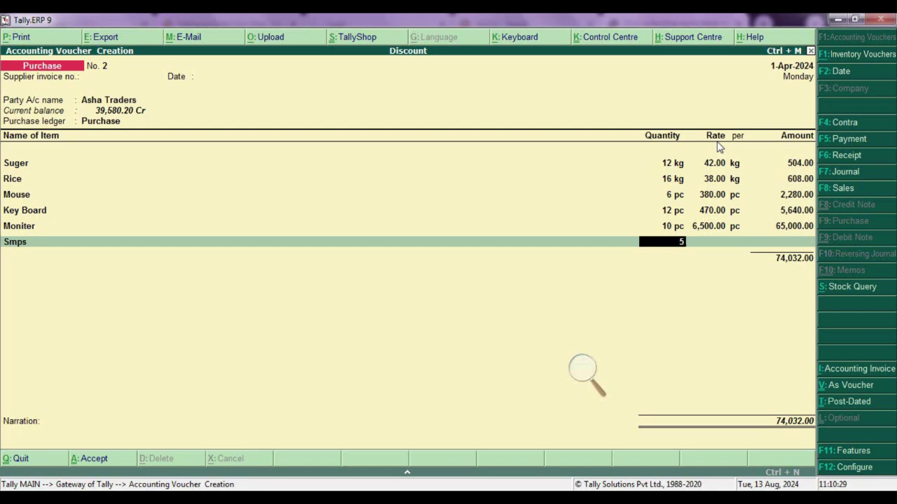
key(Return)
key(Return)
key(Return)
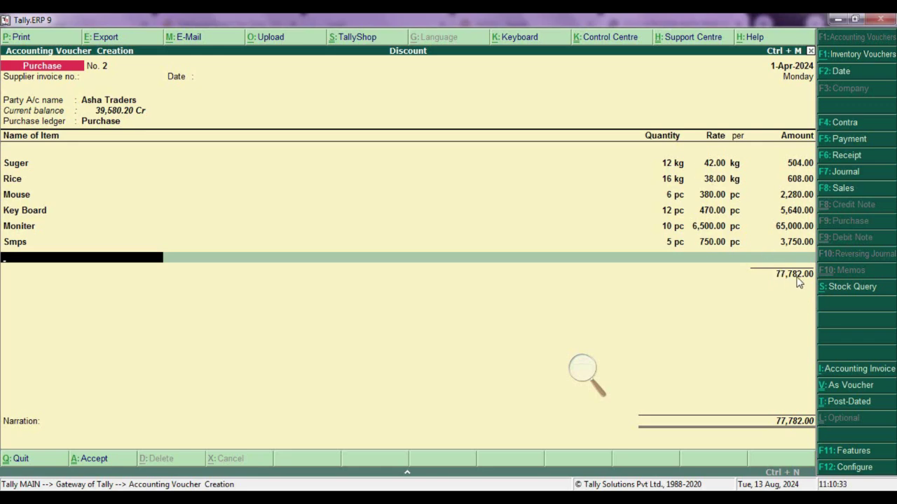
- End the item list and create a Dis R ledger under Indirect Incomes for the line below the items
key(Return)
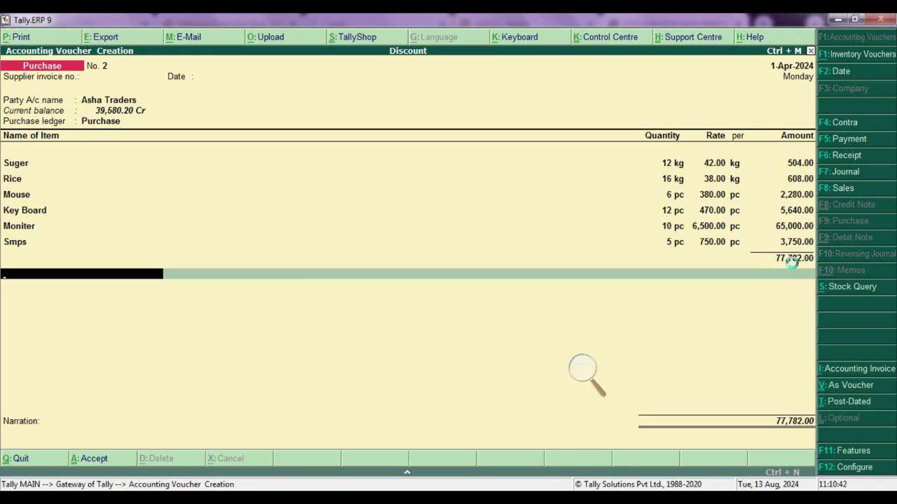
key(alt+c)
text(Dis)
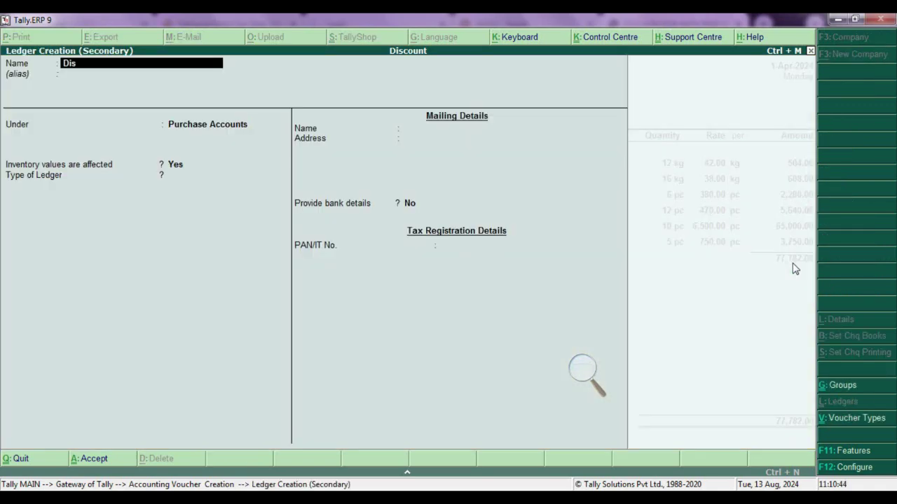
text( R)
key(Return)
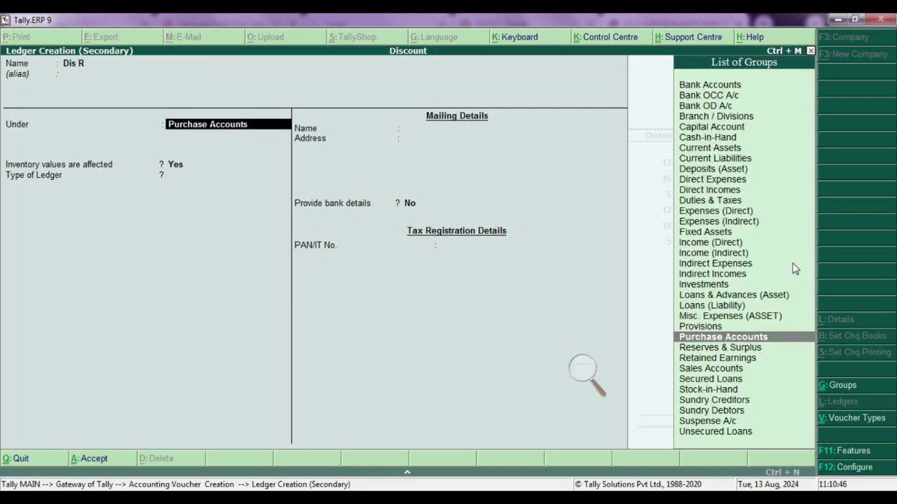
text(I)
key(Down)
key(Down)
key(Down)
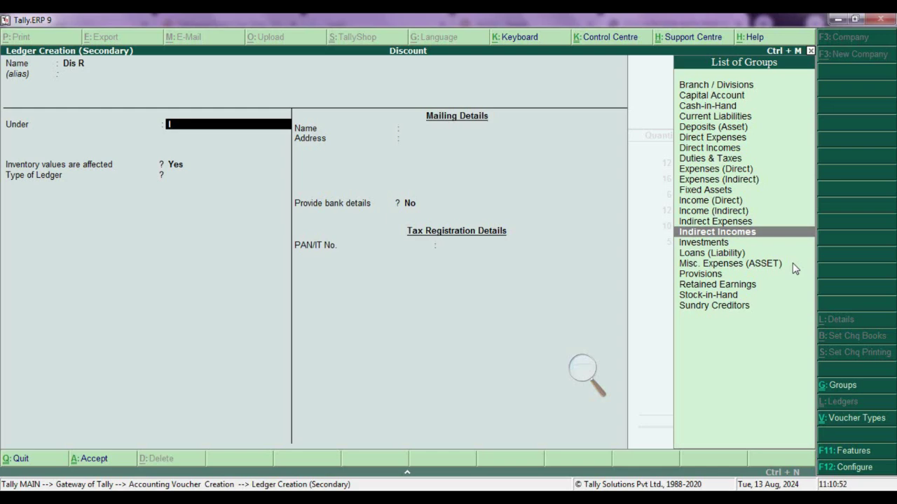
key(Return)
key(ctrl+a)
key(Return)
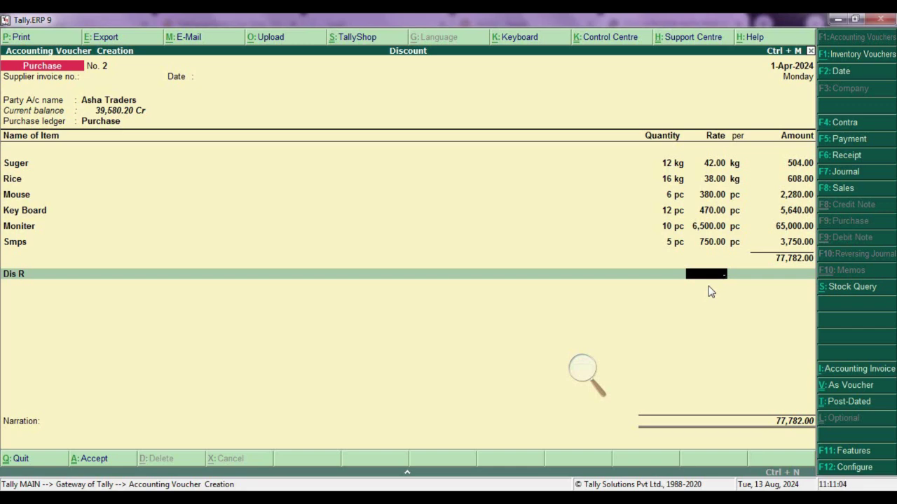
- Try a negative 20% rate on the Dis R line and replace that line with End of List
text(20)
key(Return)
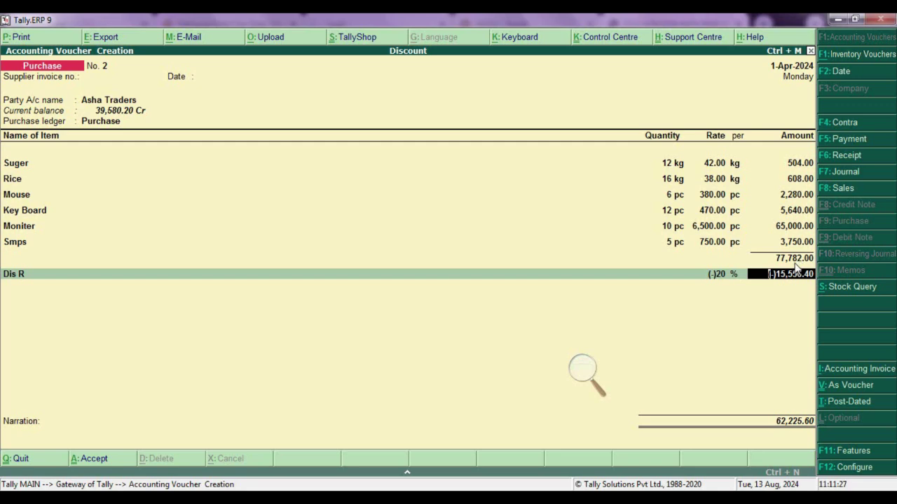
key(shift+Tab)
key(shift+Tab)
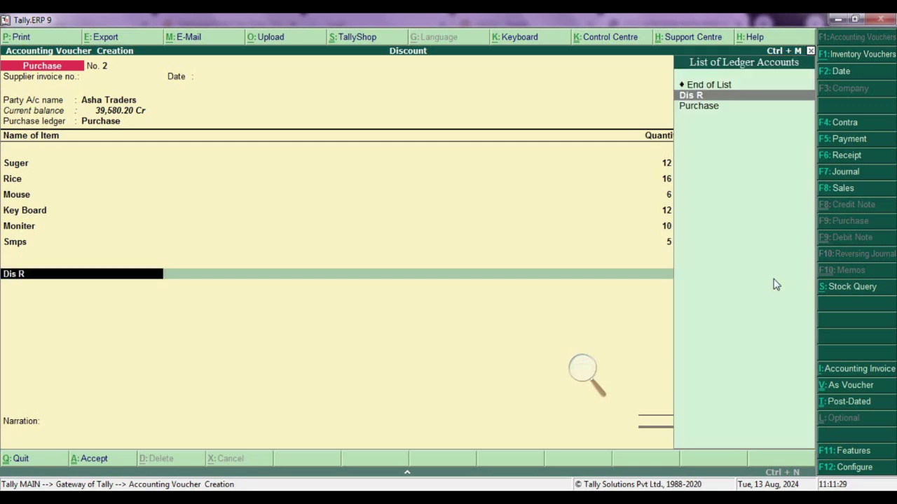
key(Up)
key(Return)
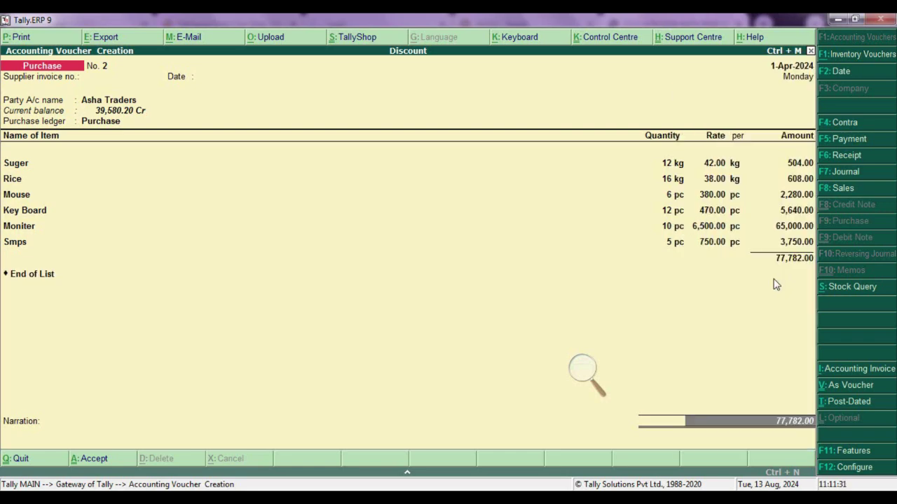
- Reselect the Dis R ledger, leave its rate blank and enter a flat discount amount of -2,000
key(shift+Tab)
key(Down)
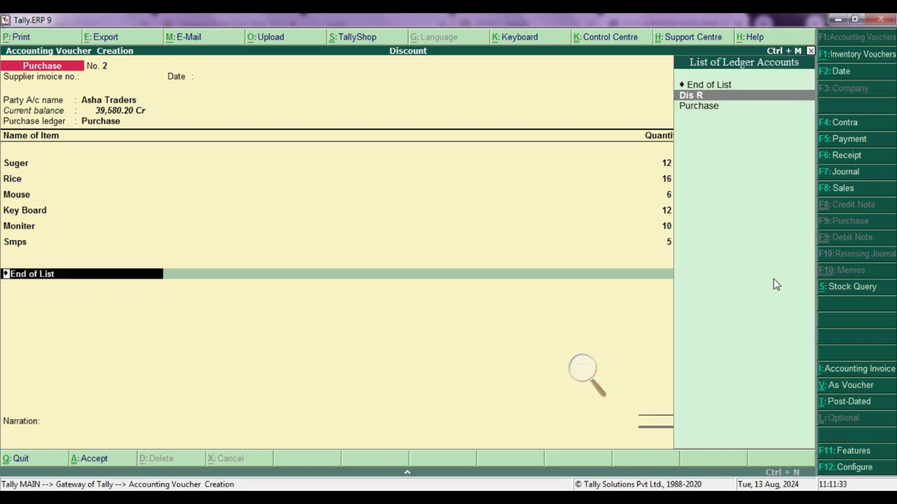
key(Return)
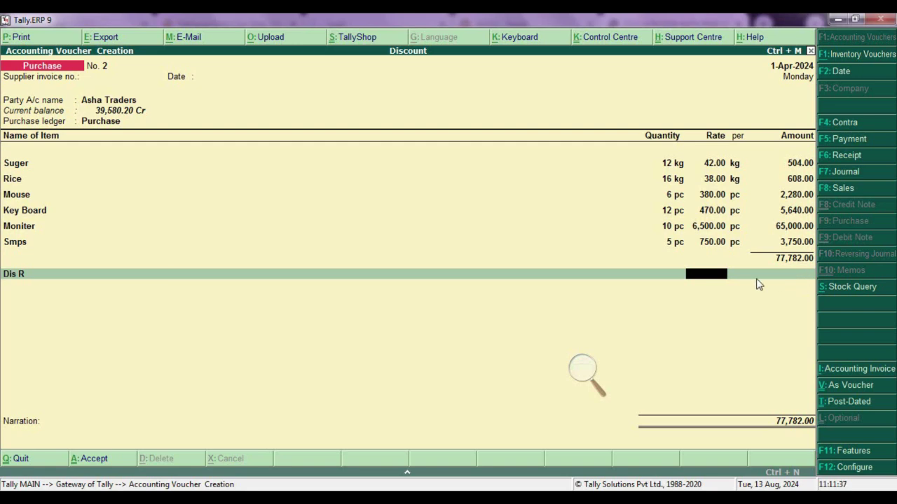
key(Return)
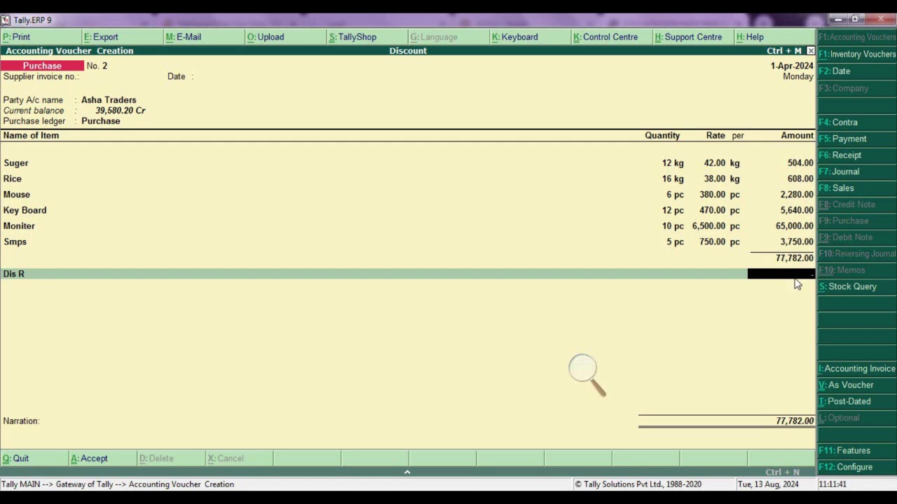
text(-)2,00)
text(000)
key(Return)
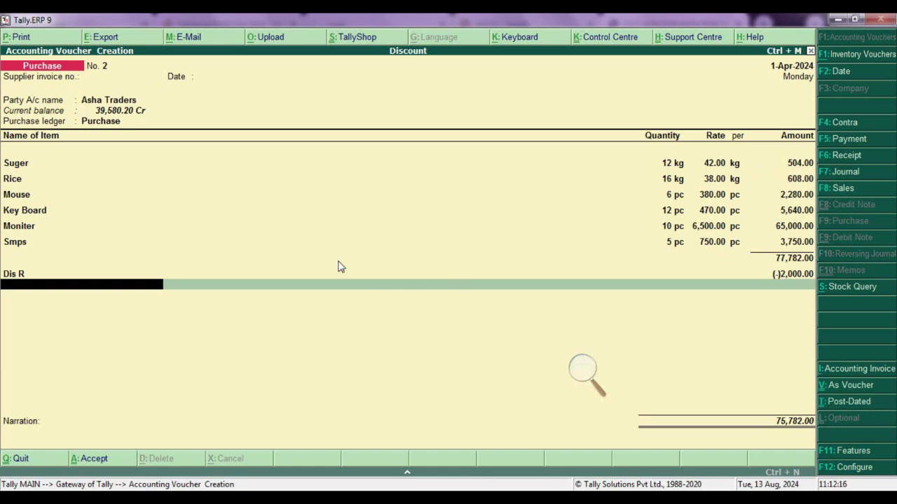
- Set the Dis R discount to a rate of -20% and accept the calculated amount
click(688, 273)
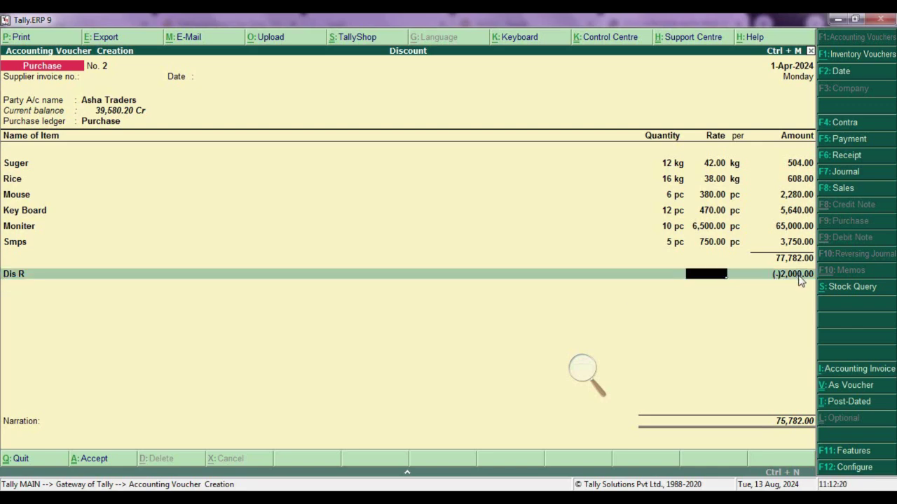
text(-20)
key(Return)
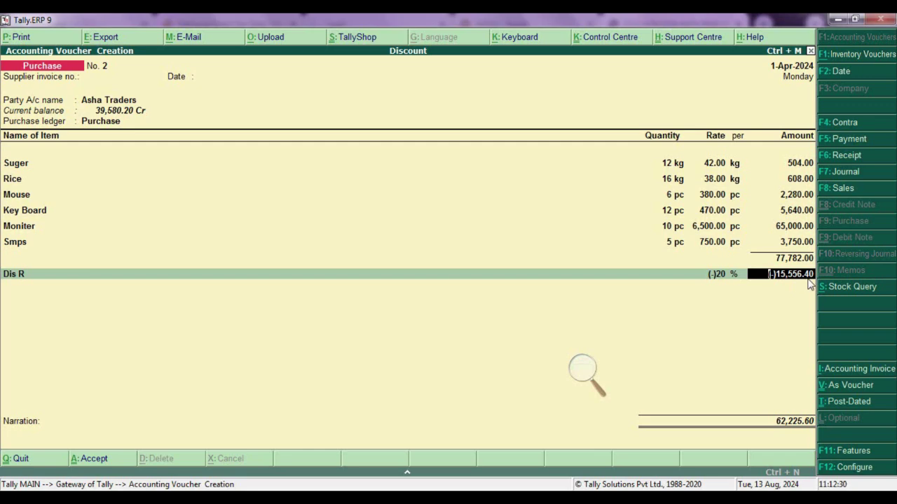
key(Return)
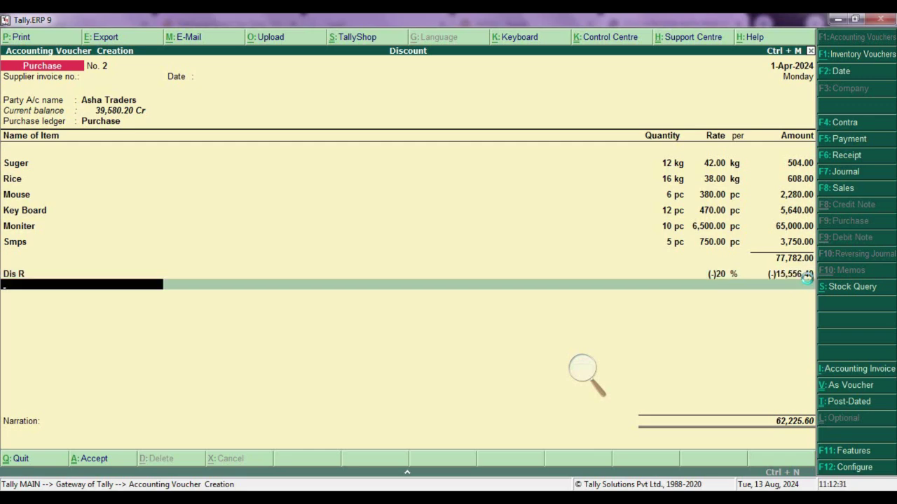
- Create a Tax ledger under Duties & Taxes for the line below Dis R
key(alt+c)
text(Tax)
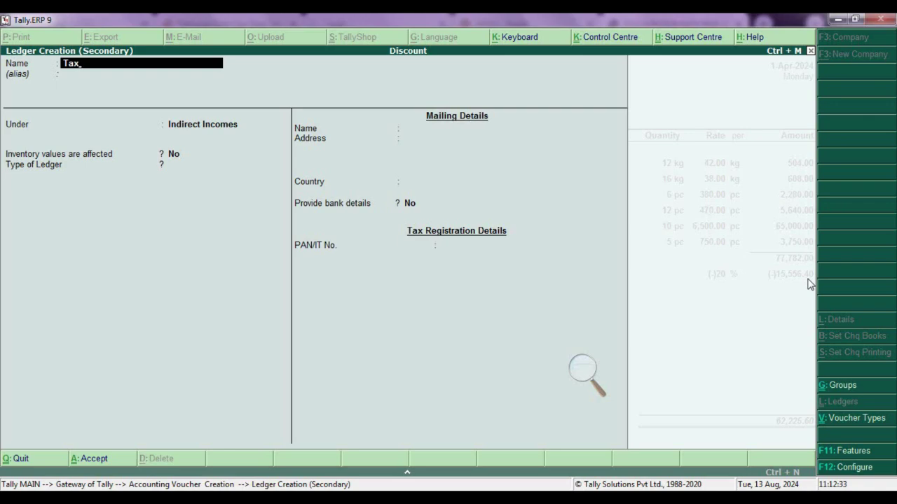
key(Return)
key(Return)
text(S)
key(BackSpace)
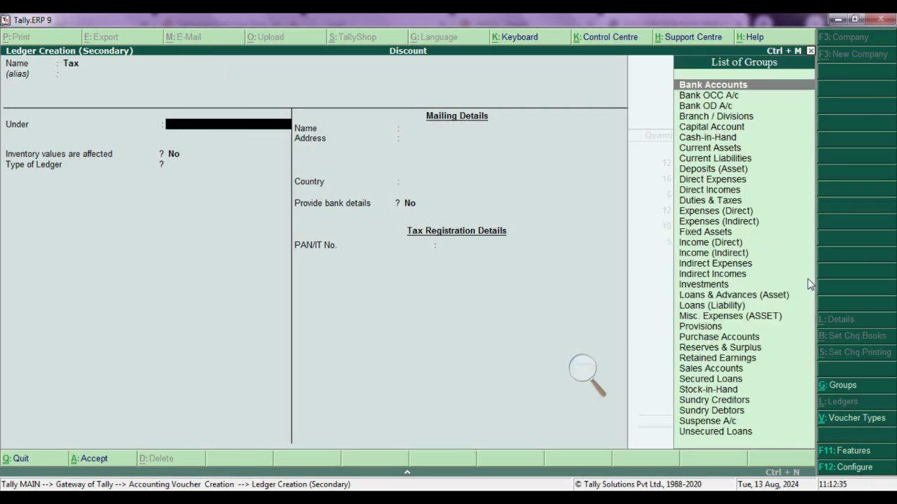
text(D)
key(Down)
key(Down)
key(Down)
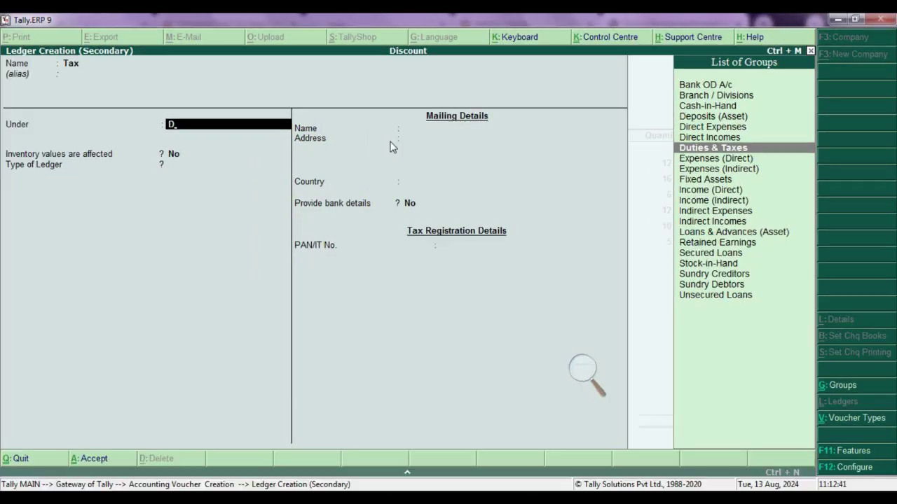
key(Return)
key(ctrl+a)
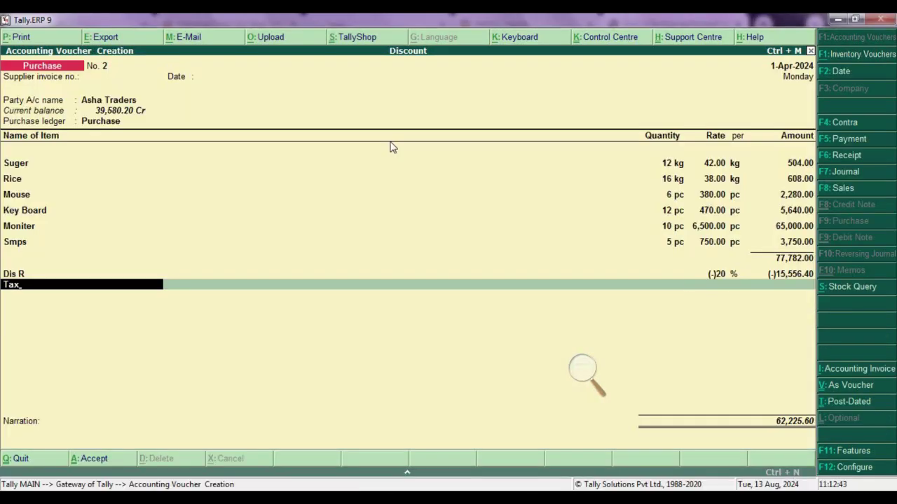
- Apply a 10% rate to the Tax line and accept the calculated amount
key(Return)
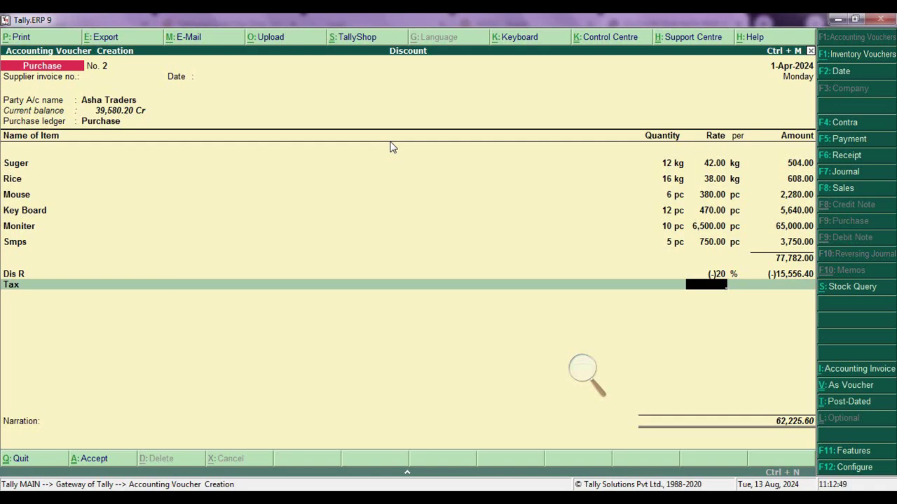
text(10)
key(Return)
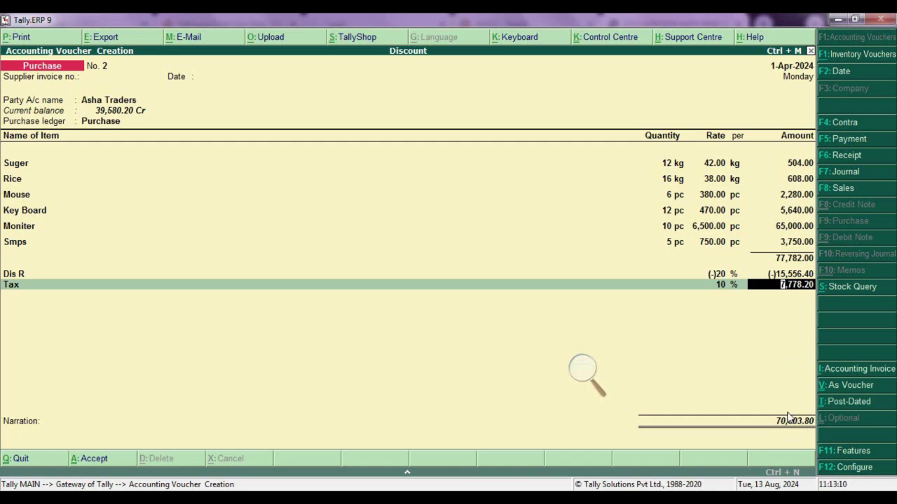
key(Return)
- End the ledger lines, accept New Ref 2 in the bill-wise details and save the purchase voucher
key(Return)
key(Return)
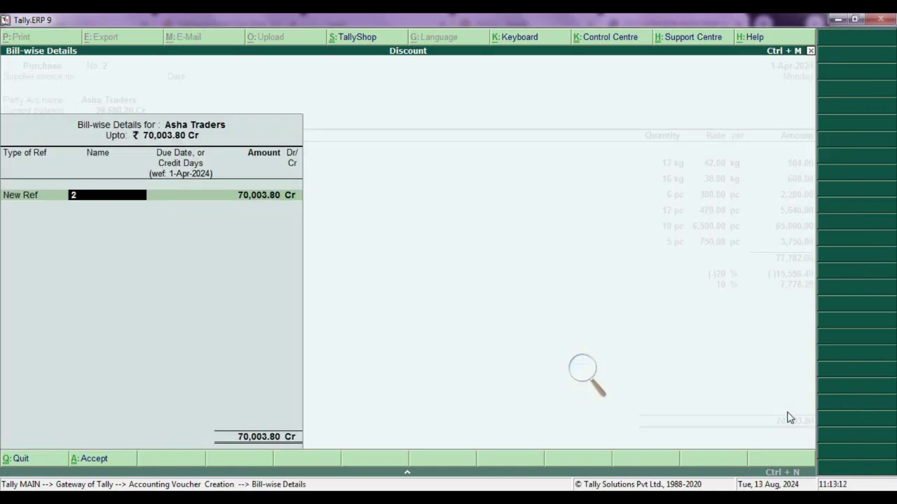
key(Return)
key(Return)
key(Return)
key(Return)
- Reopen purchase voucher 2 and examine the Dis R and Tax lines and the total in its invoice print preview
key(alt+F7)
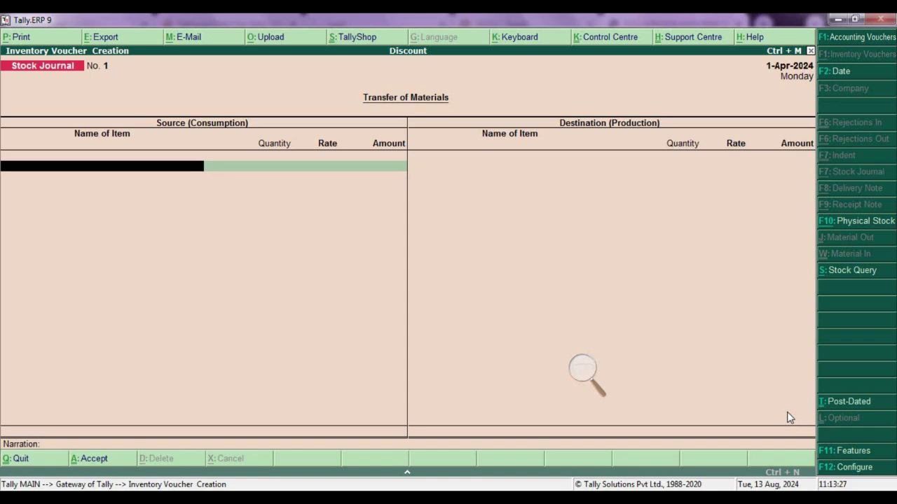
key(Escape)
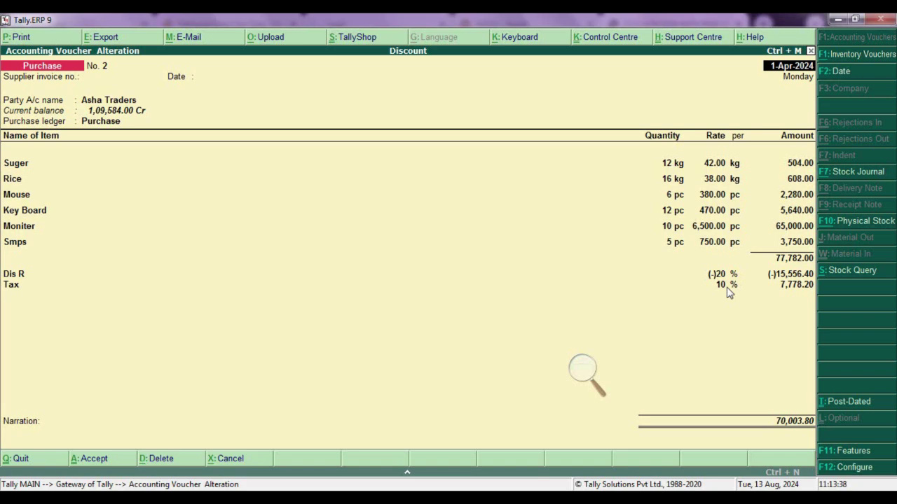
key(alt+p)
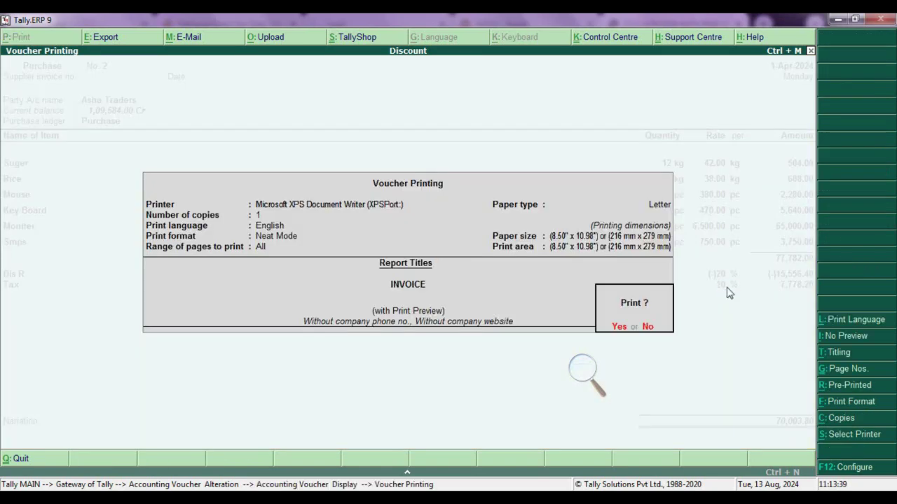
key(Return)
key(alt+z)
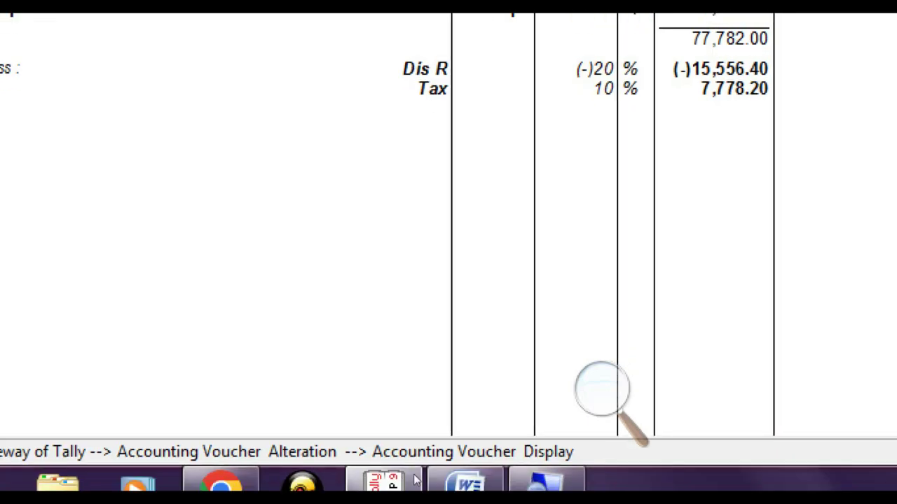
scroll(455, 263, down, 3)
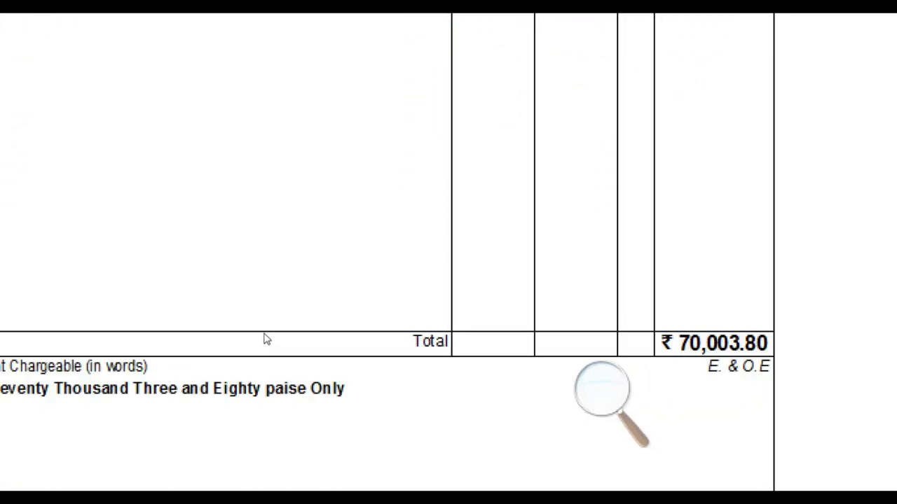
click(265, 339)
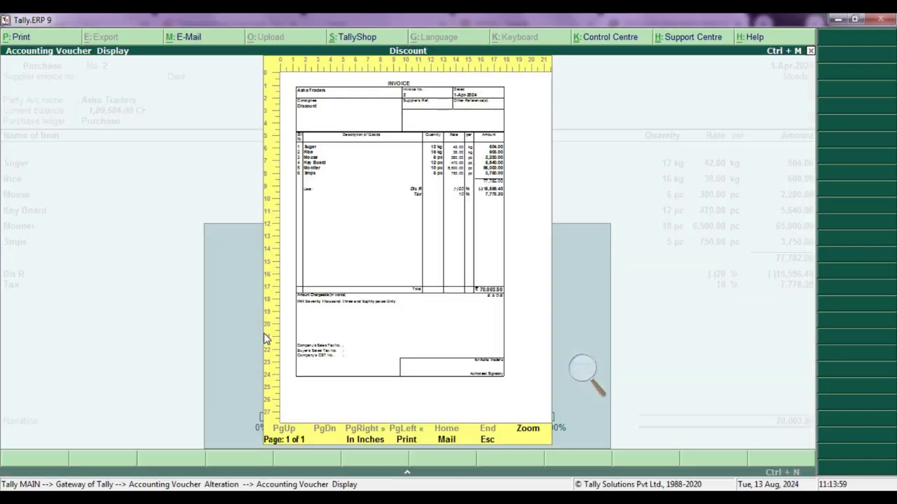
key(Escape)
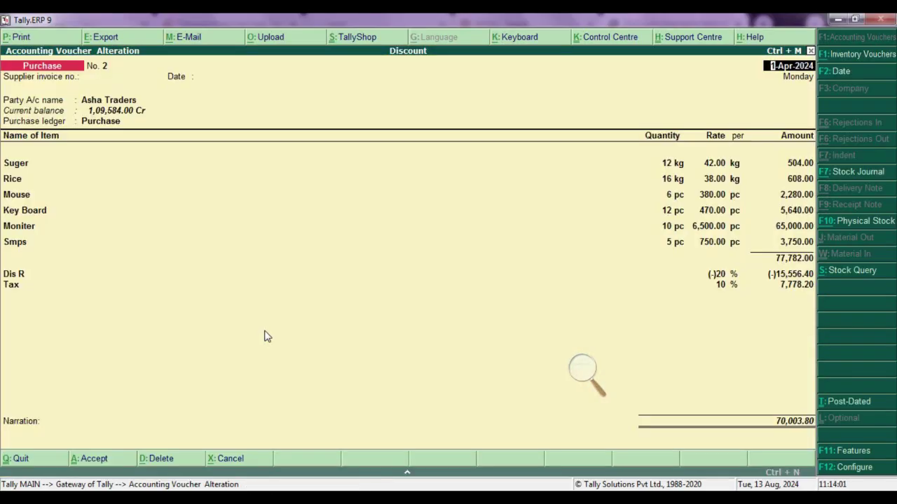
- Go back to purchase voucher 1 and open the print preview of its invoice
key(Page_Up)
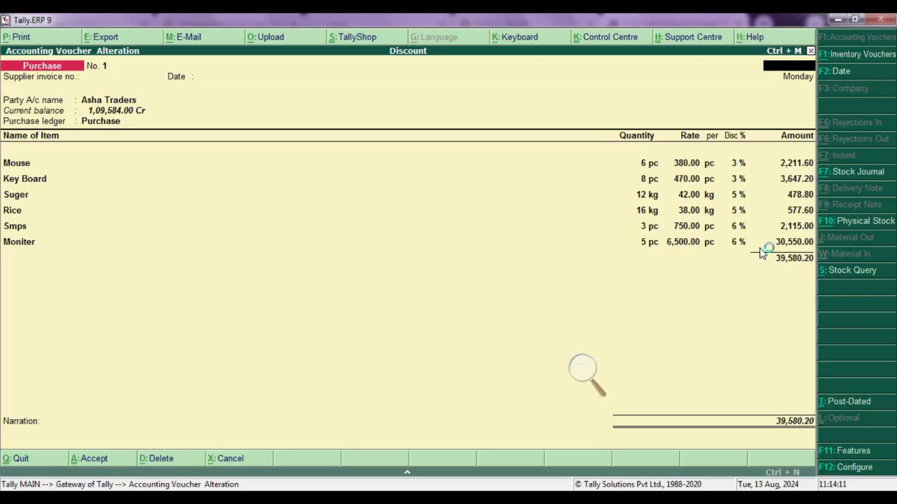
key(super+p)
key(alt+p)
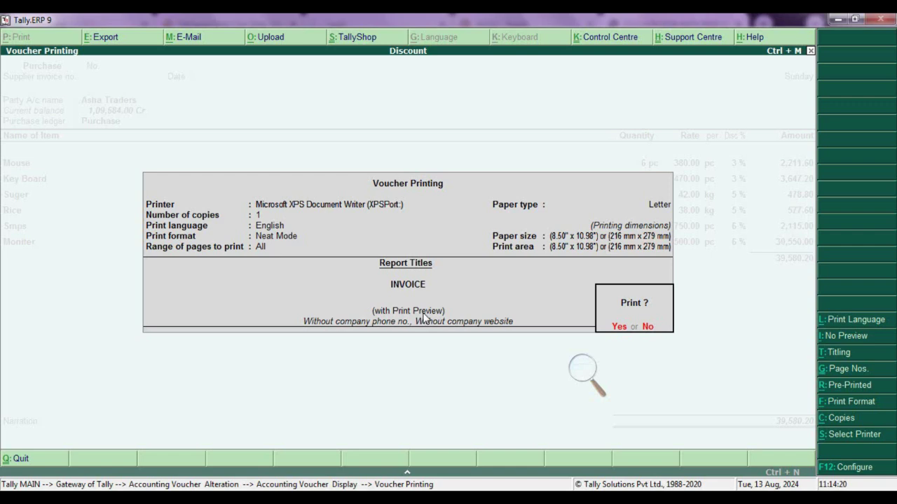
key(alt+i)
click(849, 337)
key(y)
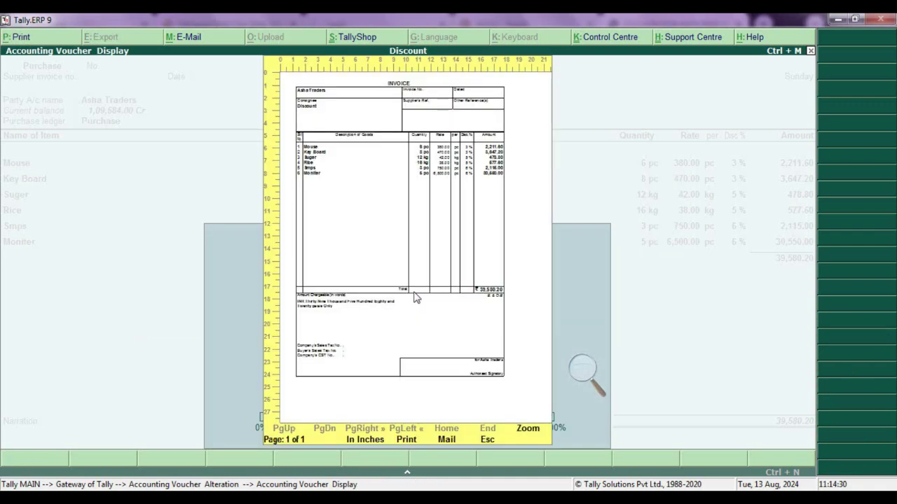
- Examine the item discount percentages and the total on the enlarged invoice, and close the preview
click(414, 298)
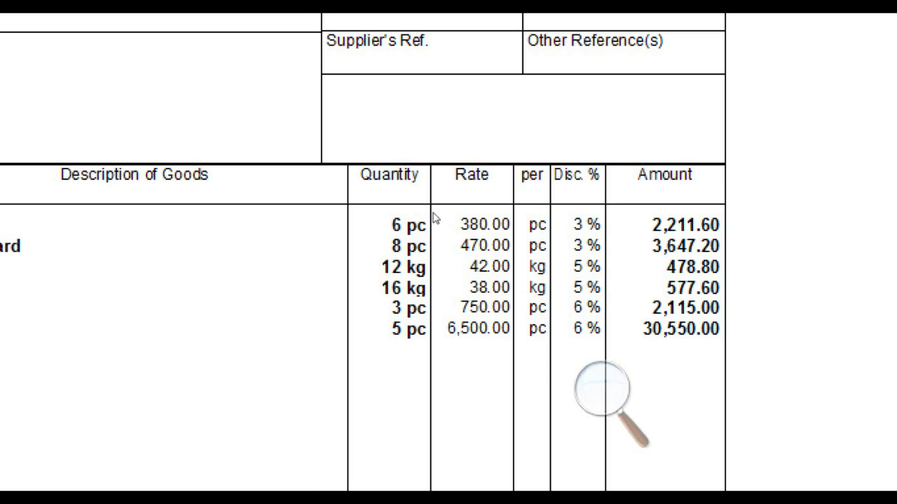
scroll(450, 321, down, 10)
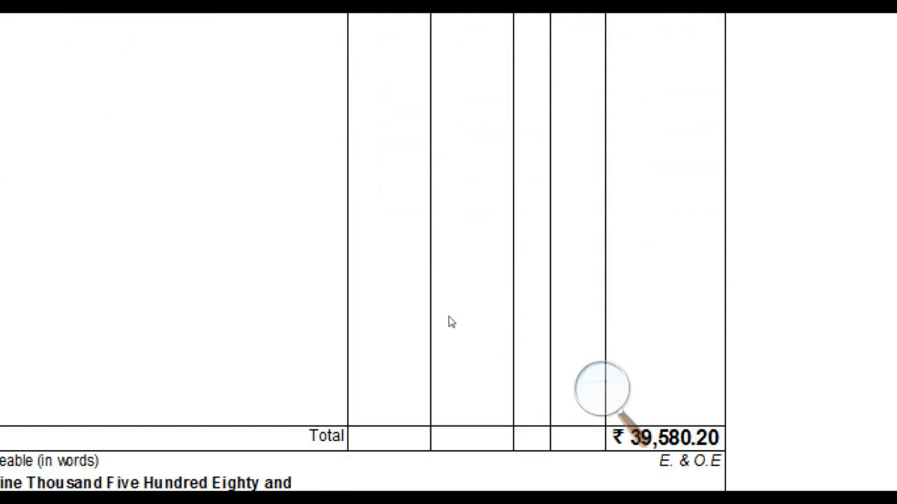
scroll(413, 306, down, 2)
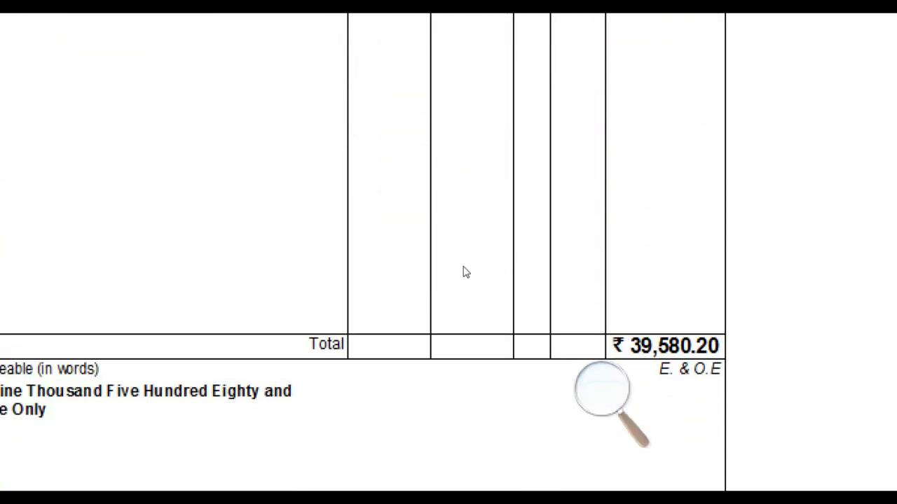
scroll(463, 273, up, 3)
scroll(463, 273, up, 10)
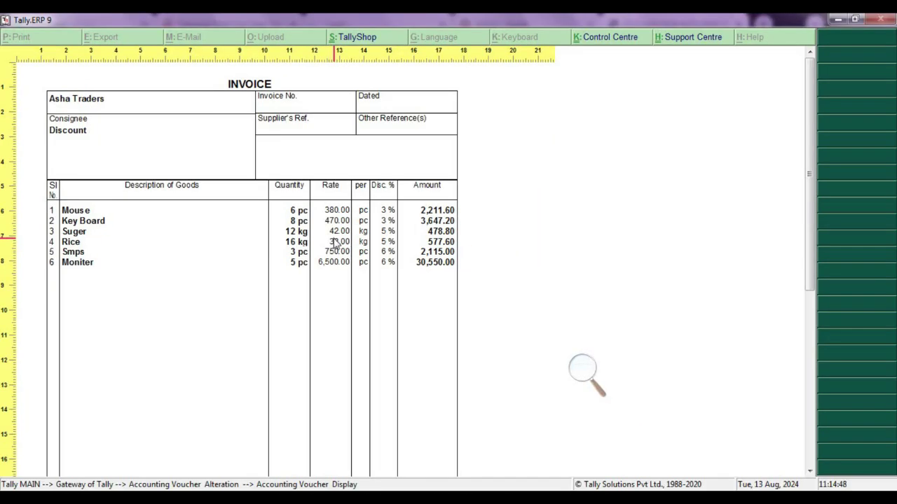
scroll(335, 242, down, 1)
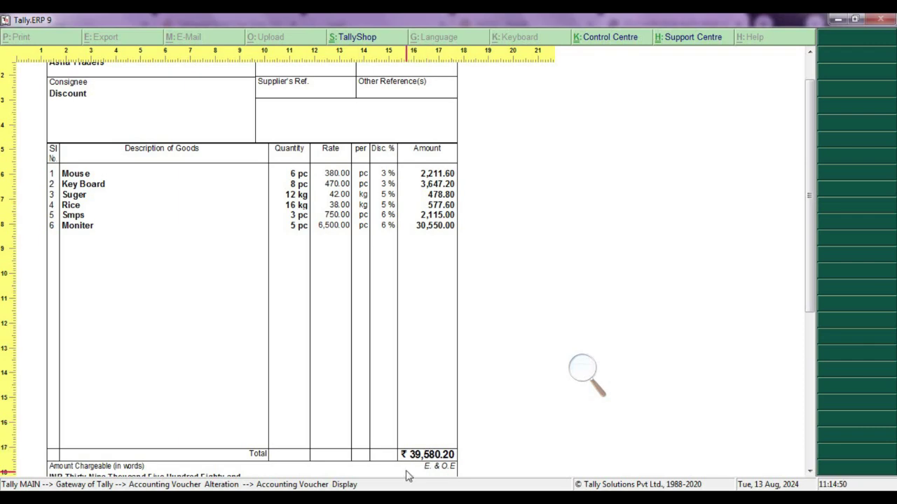
key(z)
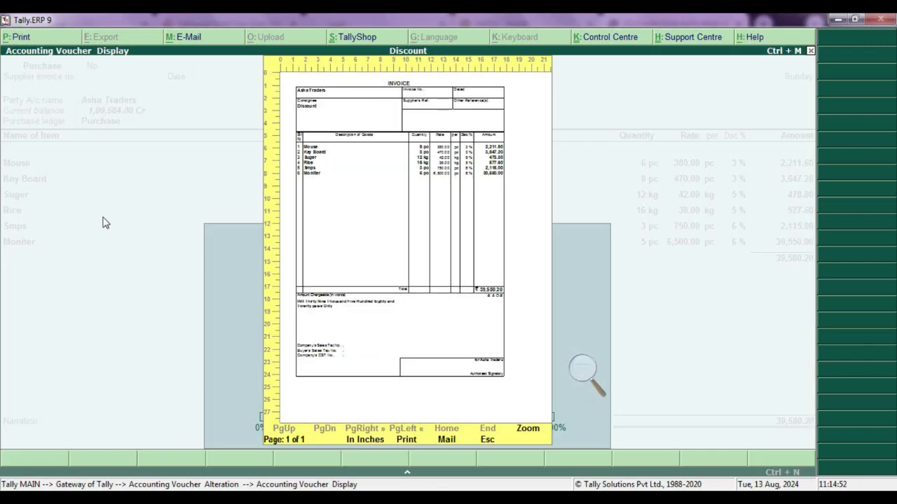
key(Escape)
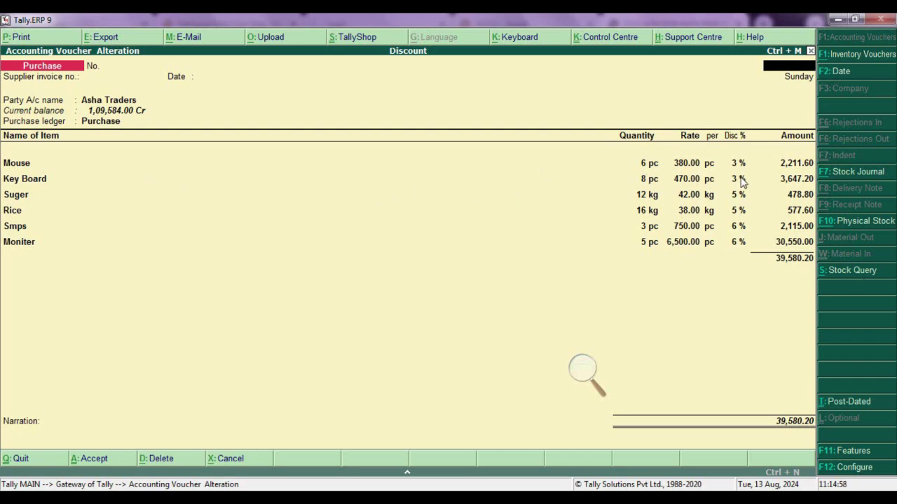
- Quit the voucher and the stock journal without saving, and open the Day Book
key(Escape)
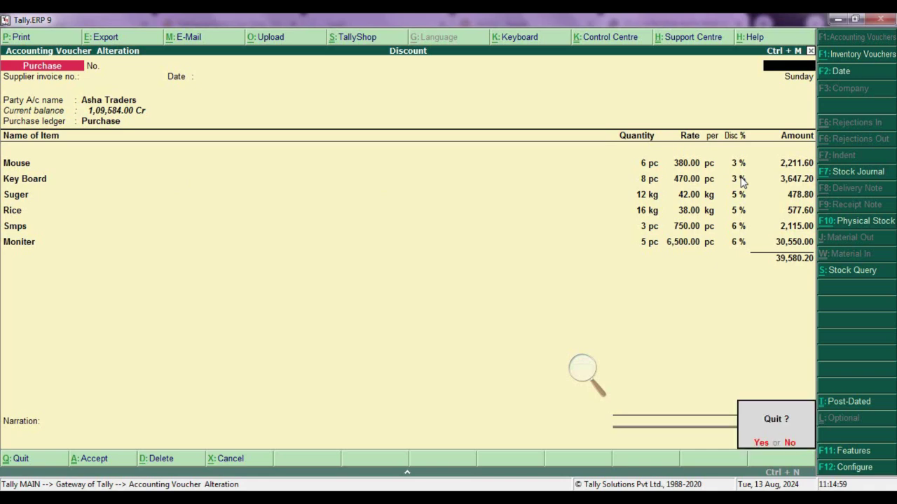
key(y)
key(F7)
key(Escape)
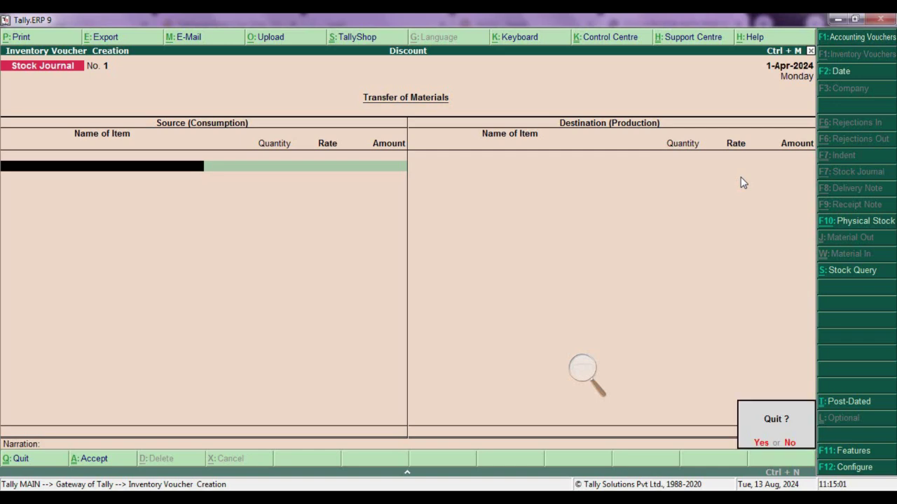
key(y)
key(d)
key(Down)
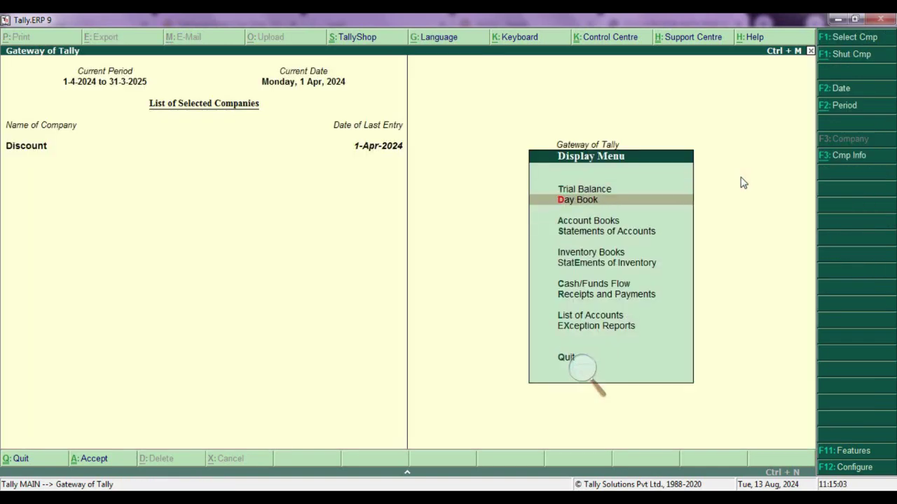
key(Return)
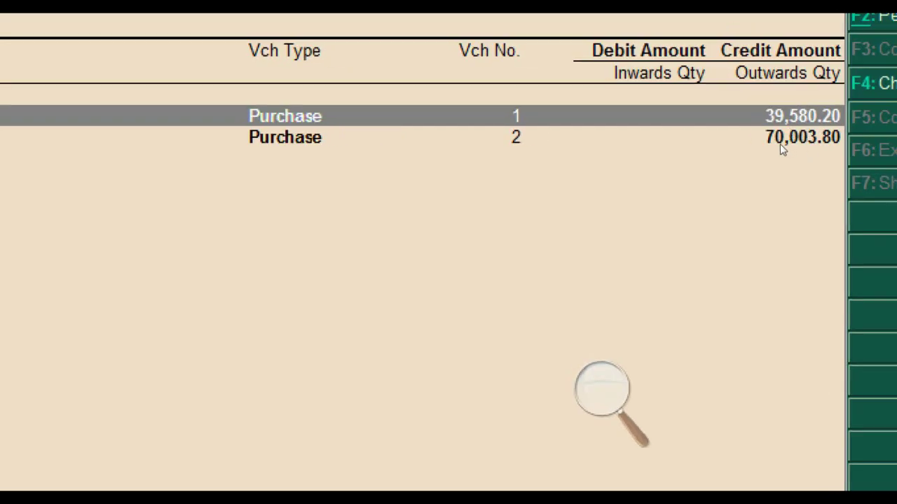
- Review purchase vouchers 1 and 2 from the Day Book, accepting voucher 2 without changes
key(Return)
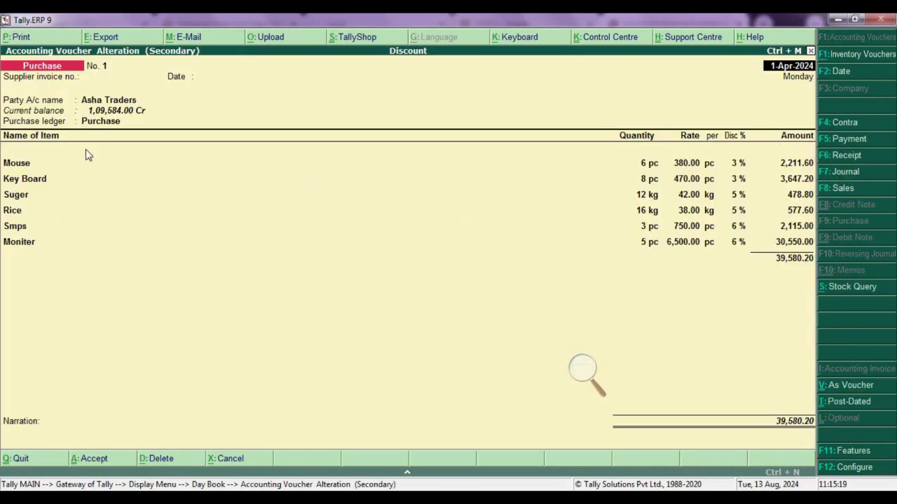
key(Escape)
key(Return)
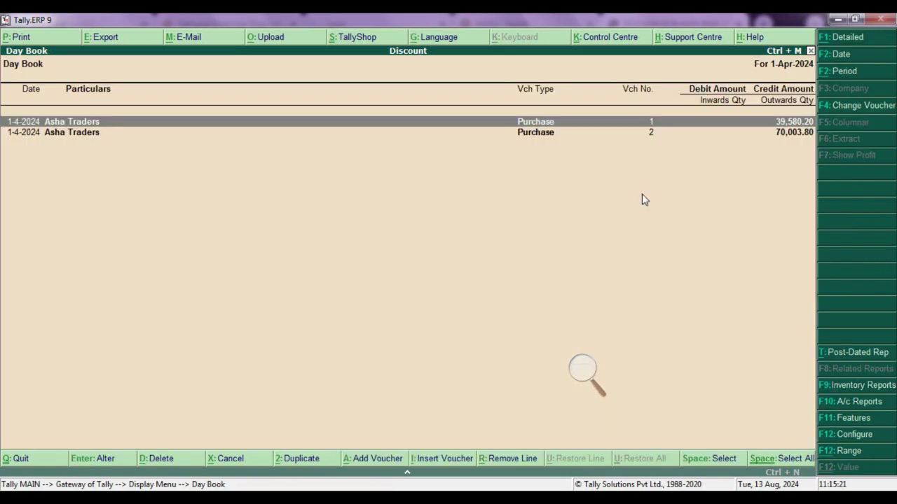
key(Down)
key(Return)
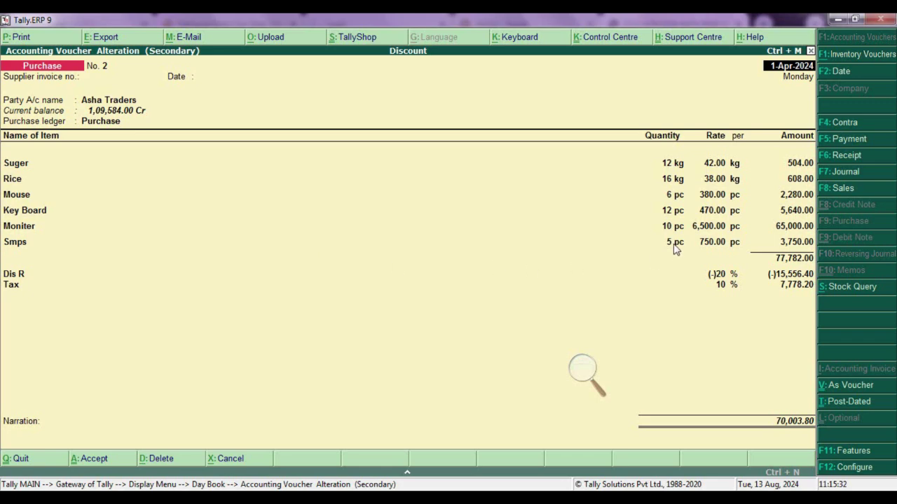
key(ctrl+a)
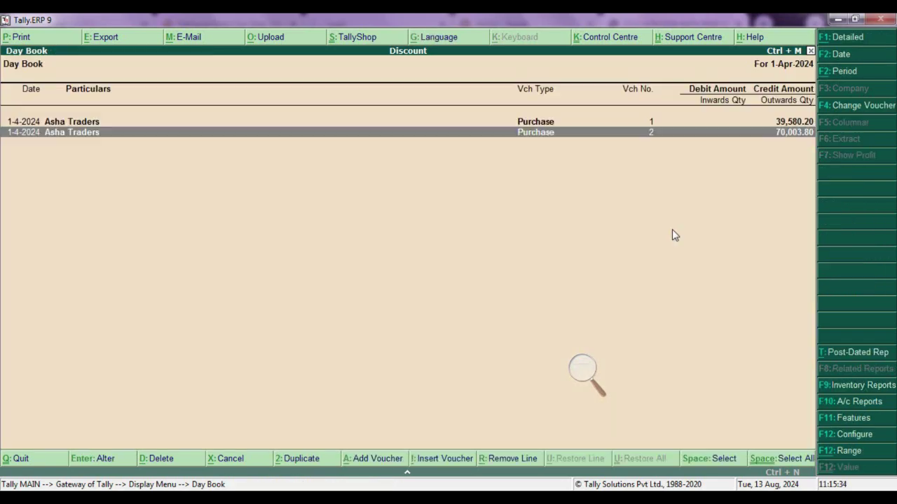
- Review purchase voucher 1 once more, accept it without changes and reopen voucher 2 for comparison
key(Up)
key(Return)
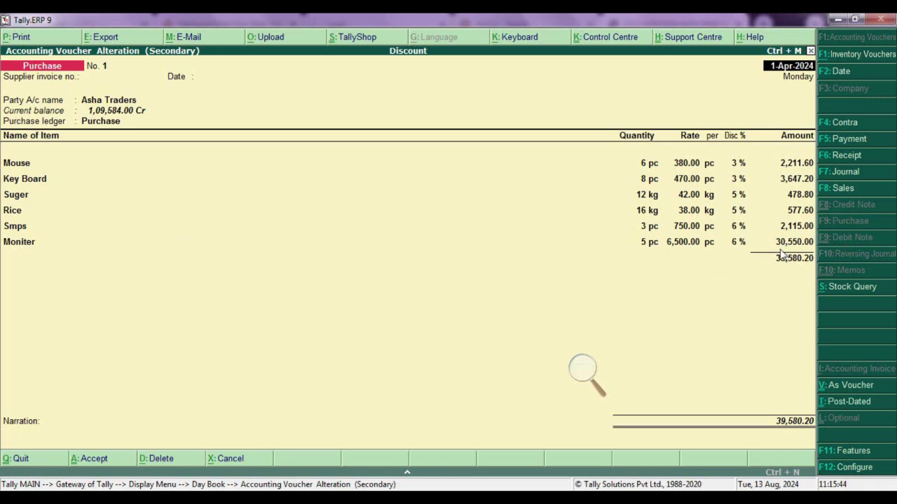
key(ctrl+a)
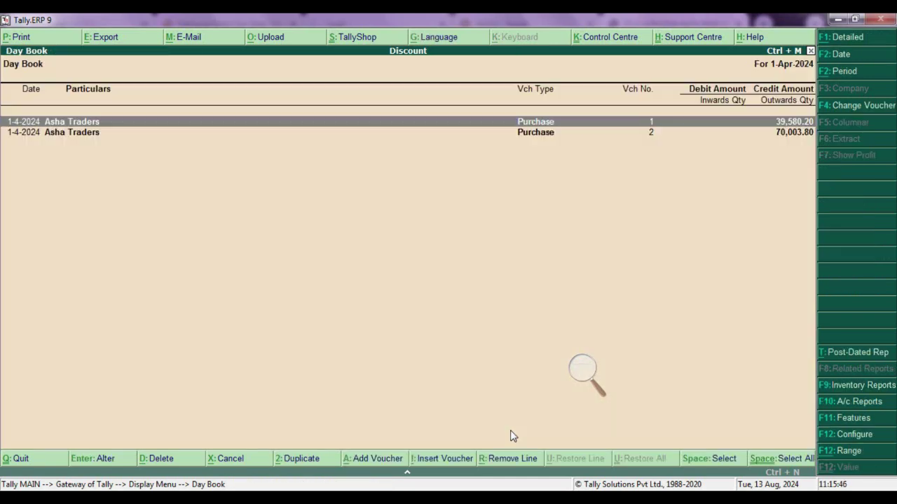
key(Down)
key(Return)
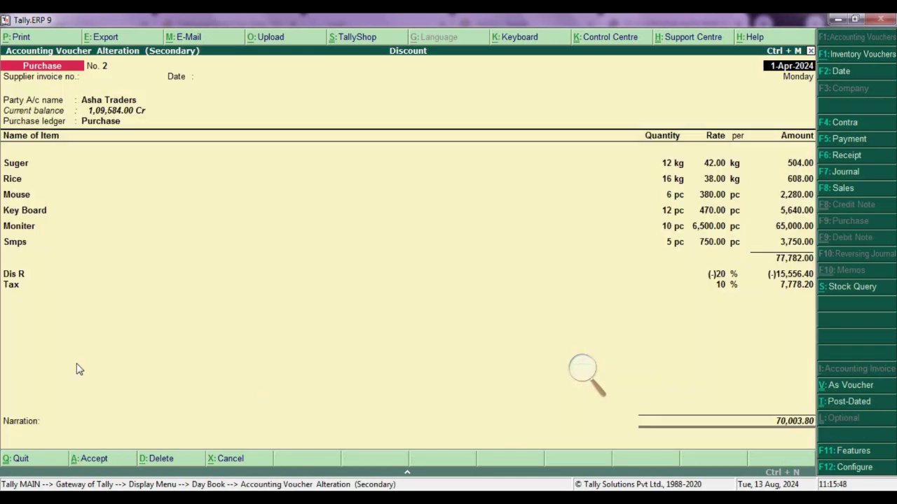